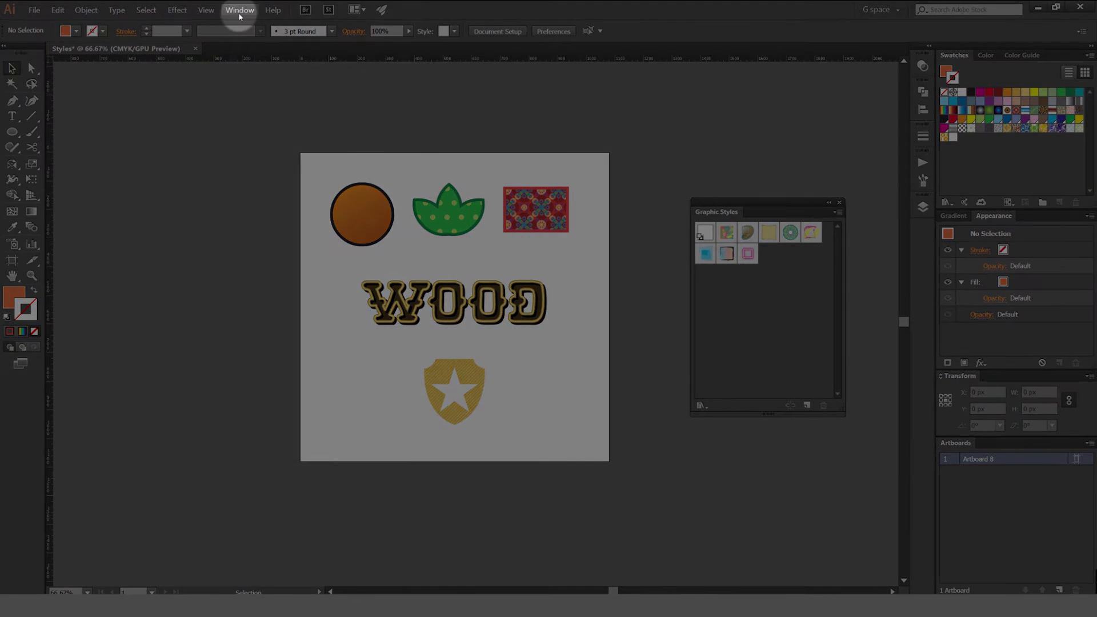
left_click(239, 10)
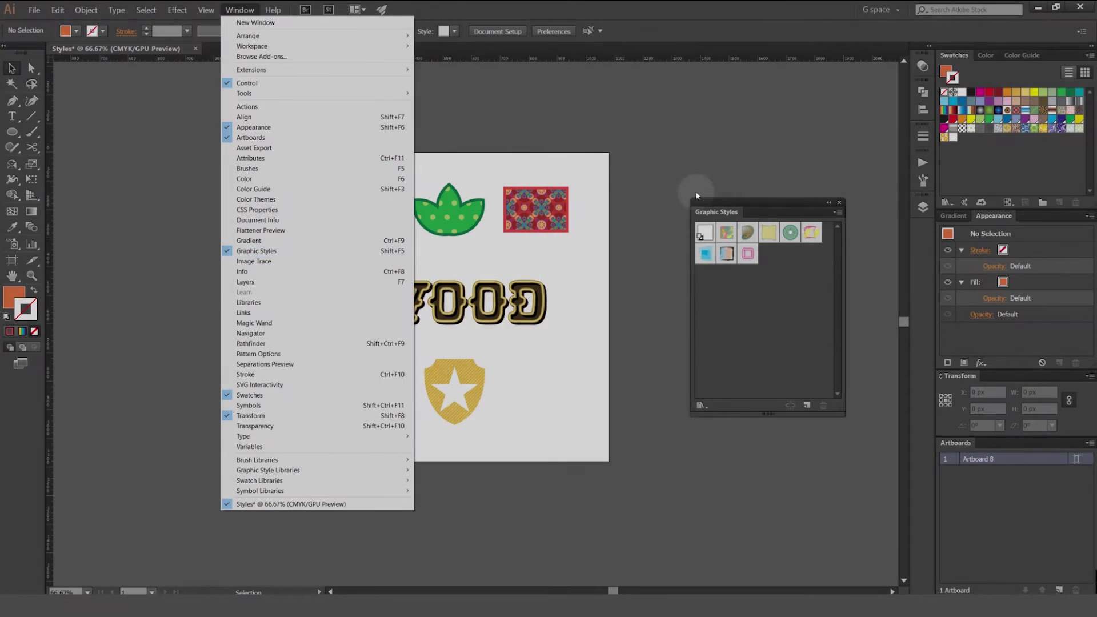
left_click(696, 195)
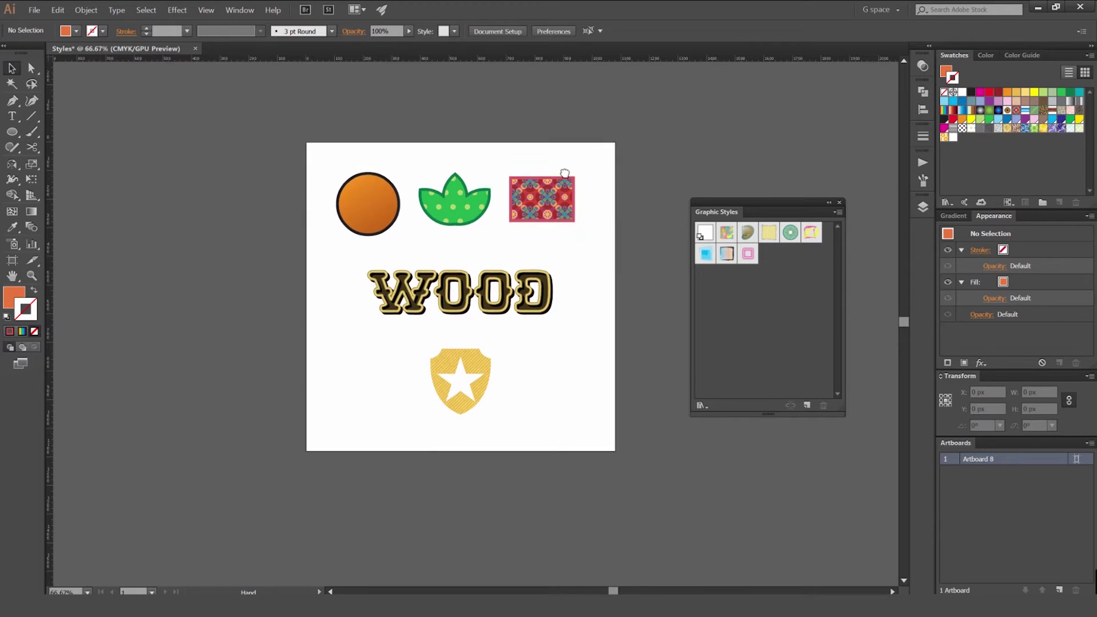
Step: Inspect the stroke and fill settings of the orange circle, the green leaf shape and the patterned rectangle
key("ctrl+plus")
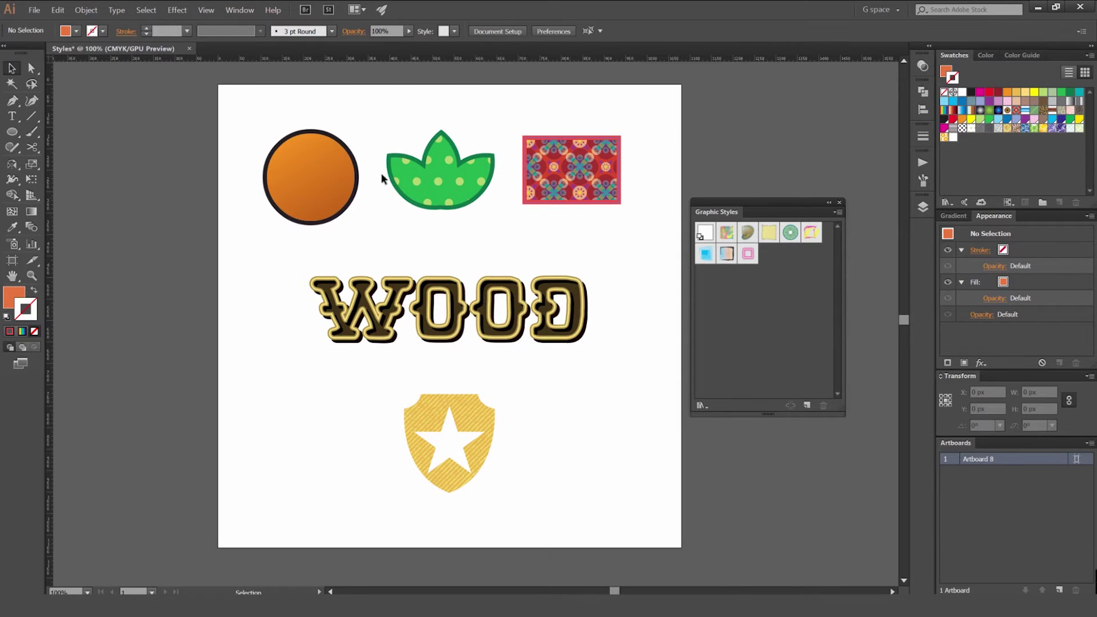
left_click_drag(410, 146, 400, 165)
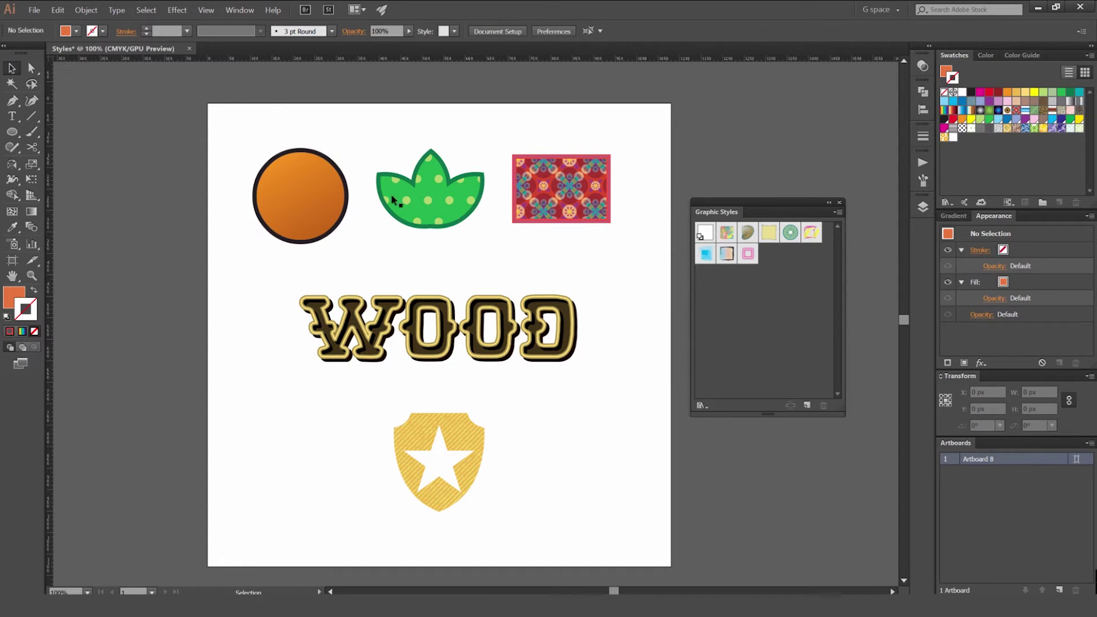
left_click(309, 198)
key("ctrl+plus")
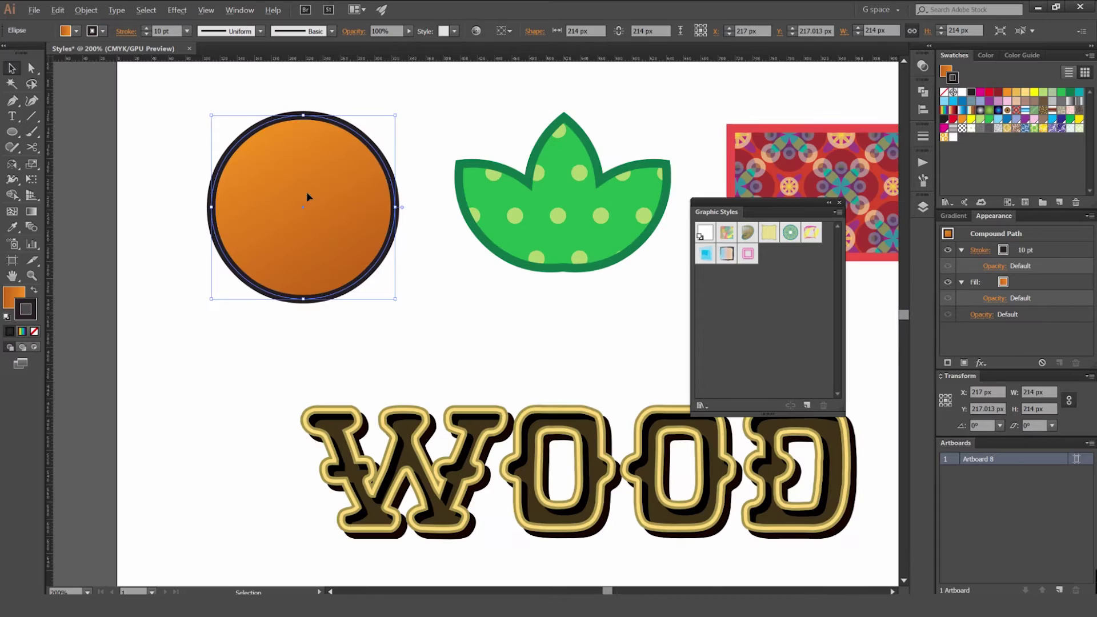
scroll(392, 190, "down", 1)
left_click_drag(415, 183, 299, 172)
left_click(417, 198)
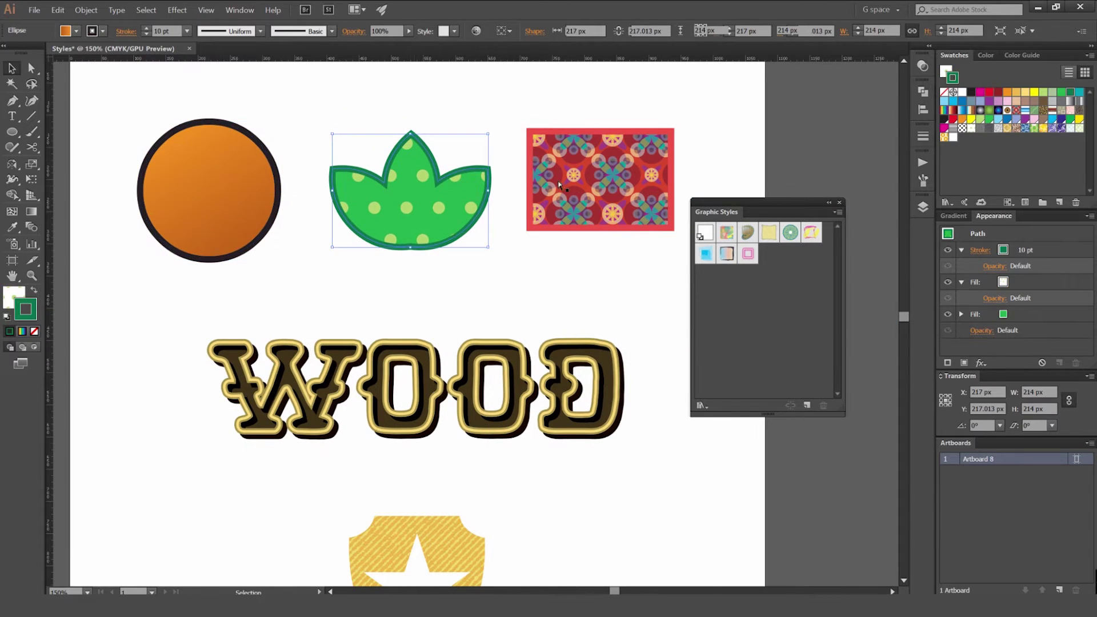
left_click(609, 177)
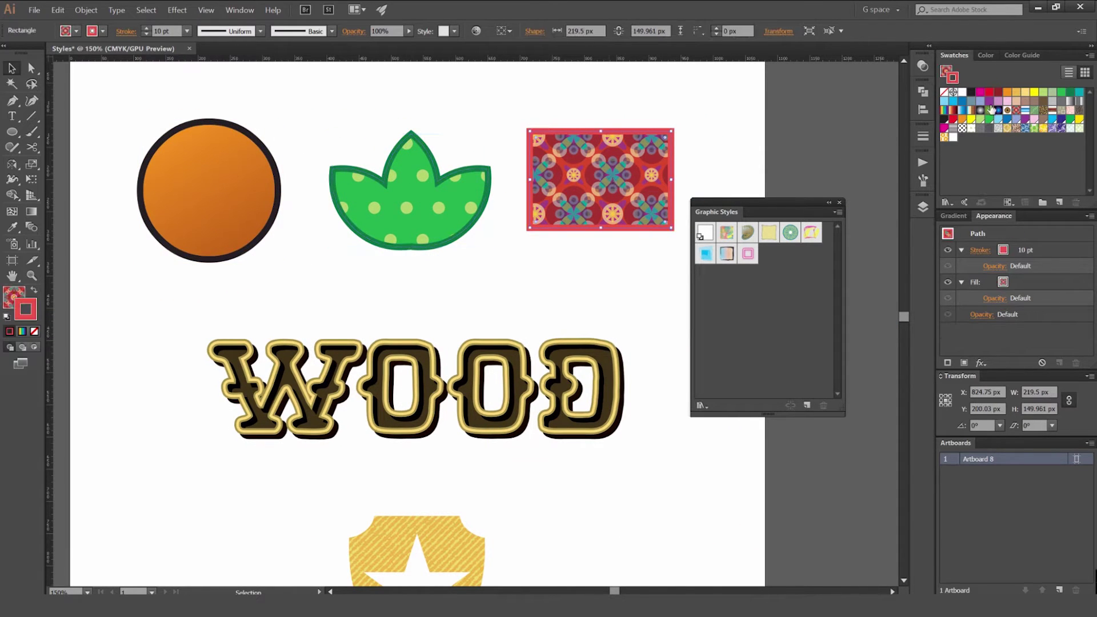
left_click_drag(613, 125, 599, 127)
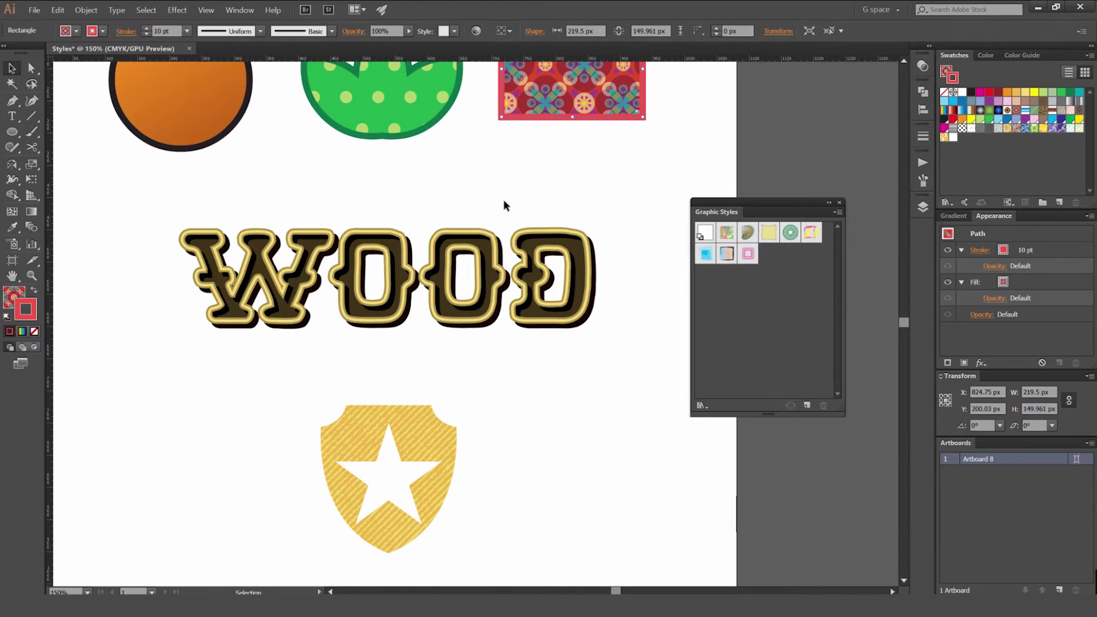
Step: Examine the shield artwork and the stacked strokes, drop shadow and fill that make up the WOOD text's appearance
scroll(514, 202, "up", 1)
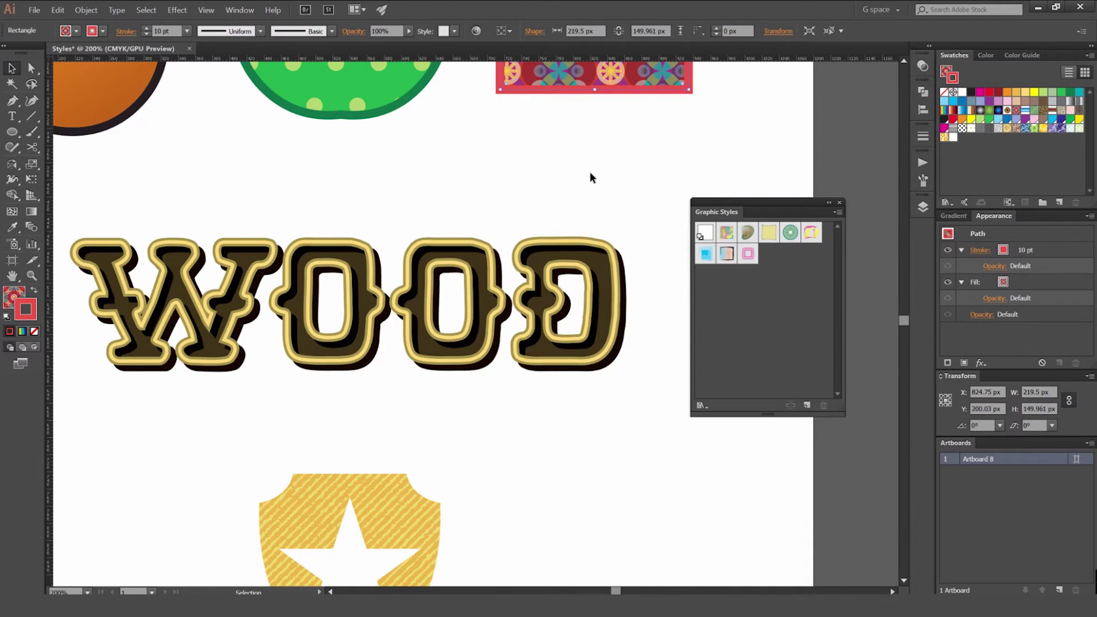
left_click_drag(589, 172, 640, 123)
left_click_drag(754, 176, 732, 113)
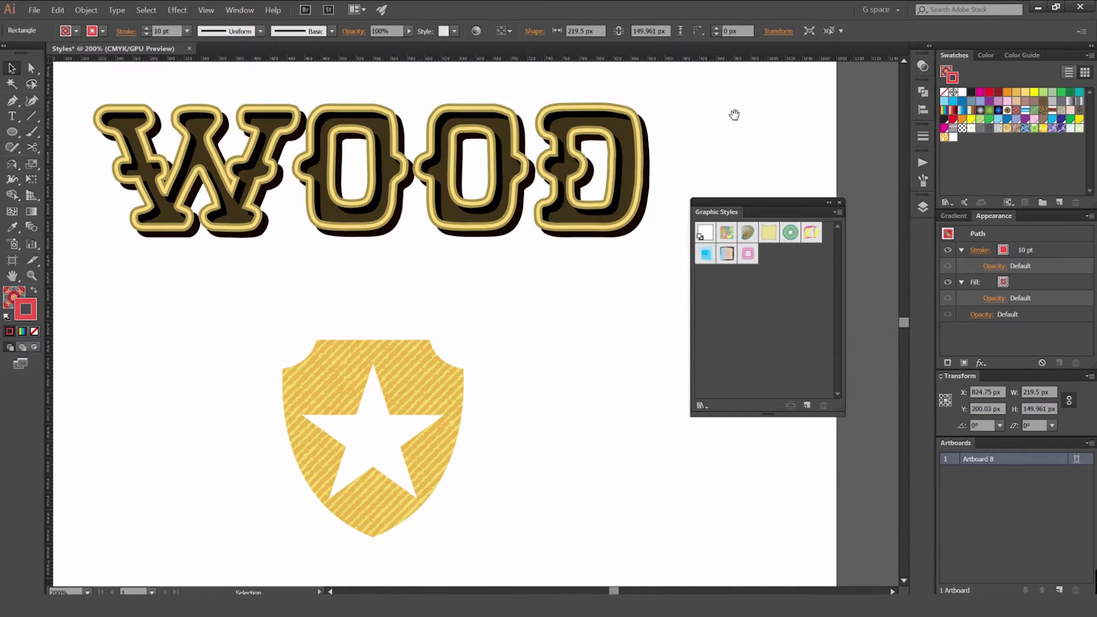
left_click_drag(430, 394, 456, 289)
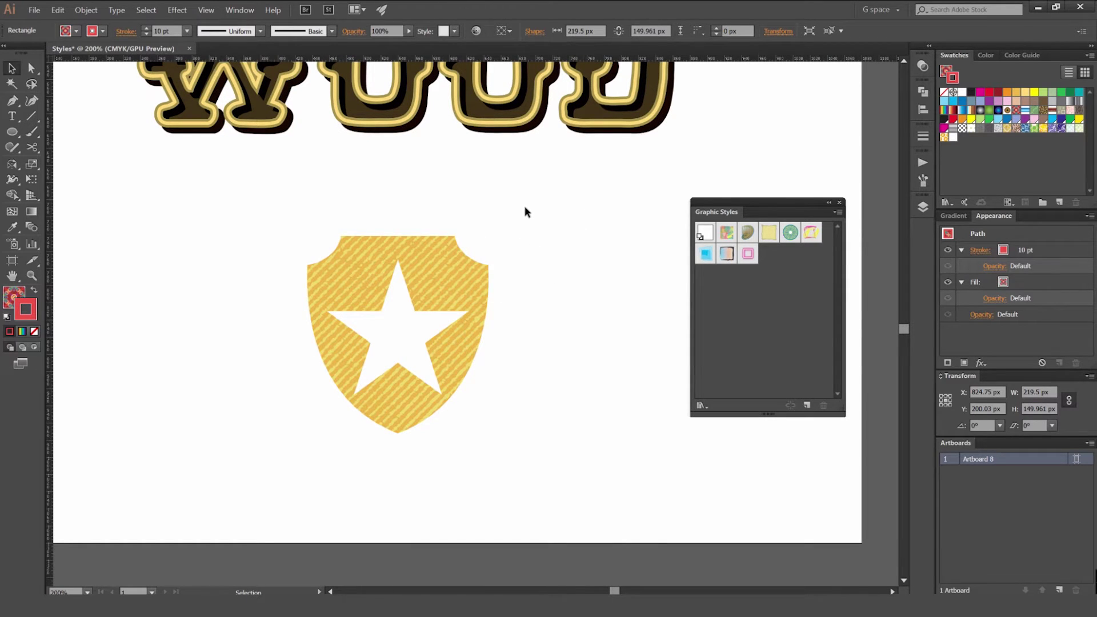
key("ctrl+minus")
left_click(582, 229)
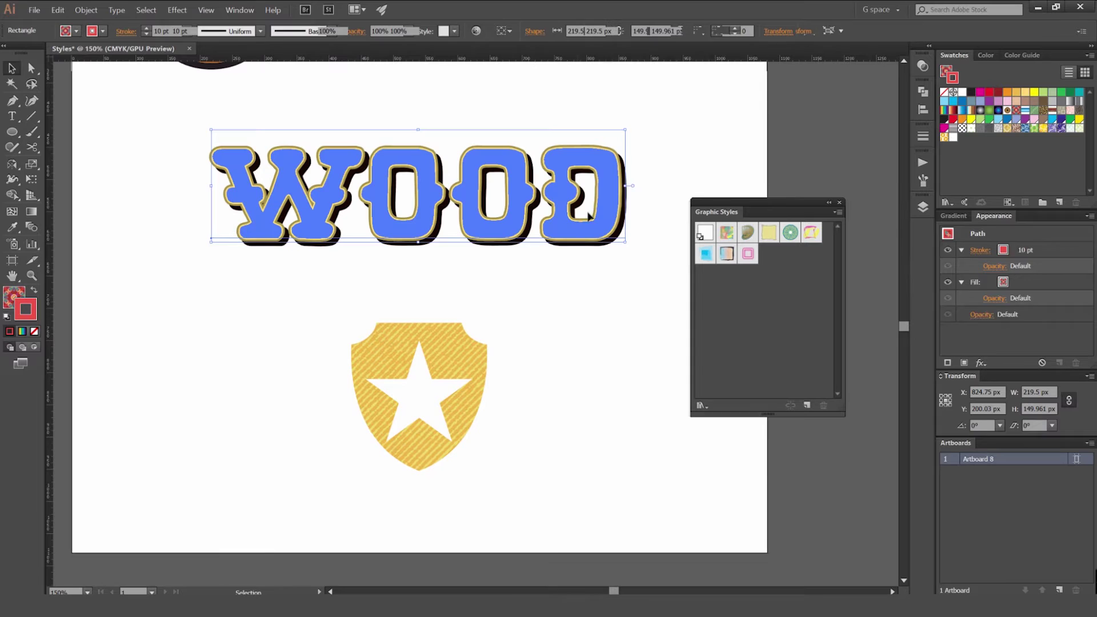
left_click_drag(604, 133, 610, 184)
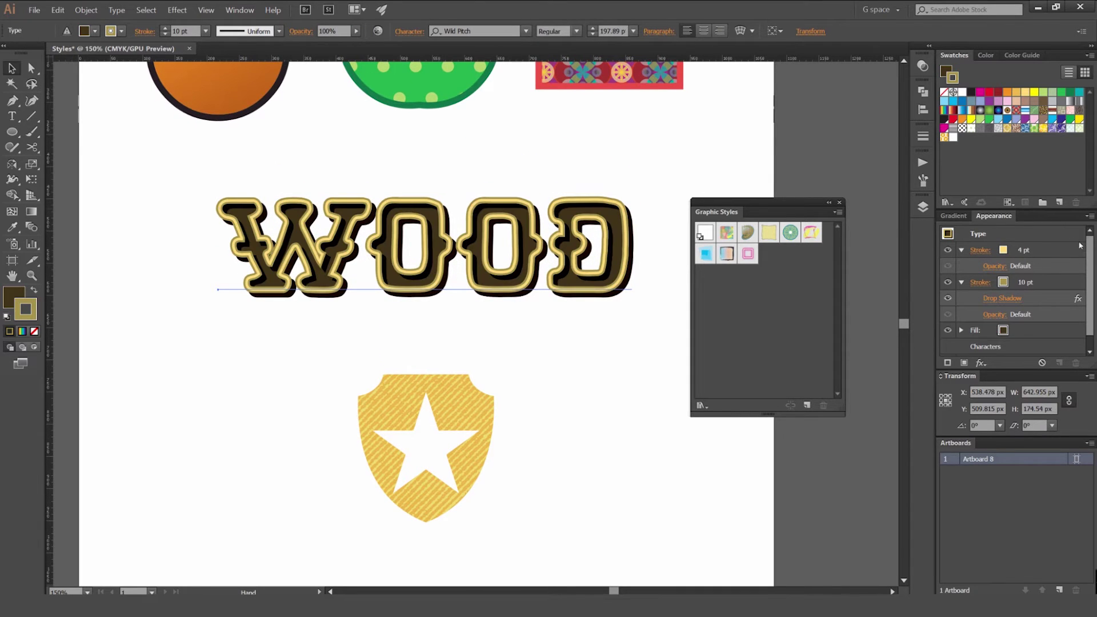
scroll(987, 258, "down", 1)
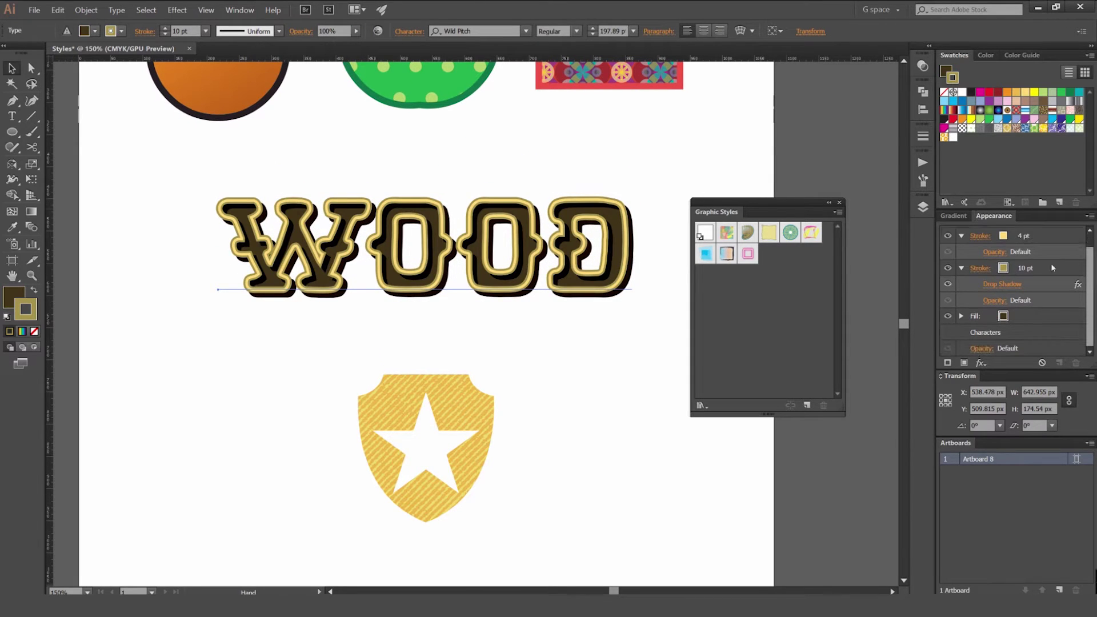
scroll(994, 260, "up", 1)
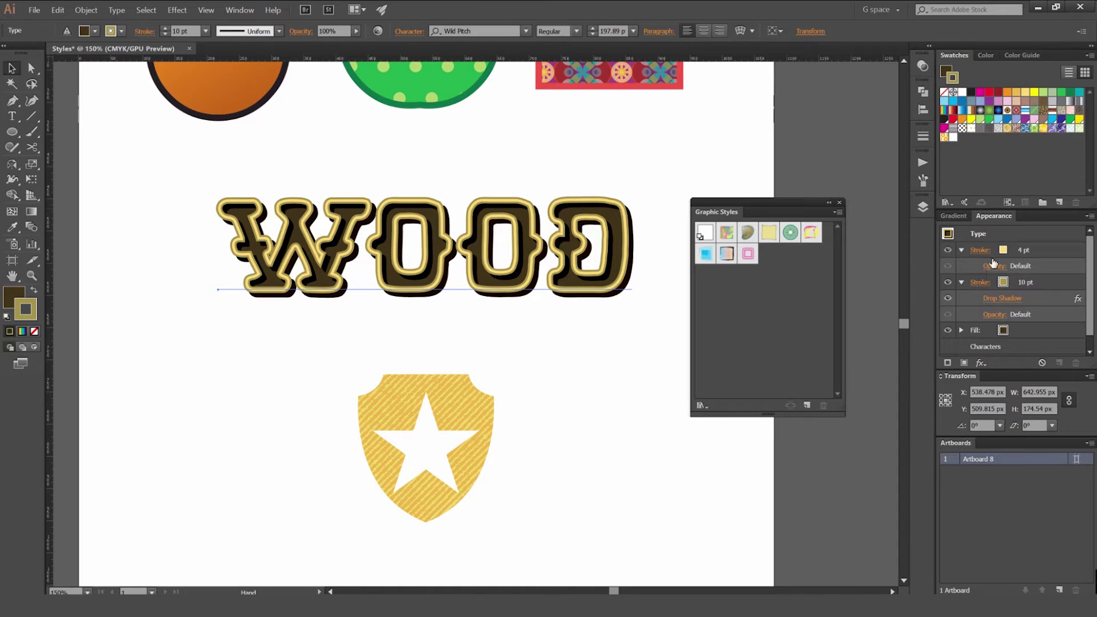
Step: Shift the WOOD text slightly left on the artboard and save its appearance as a new graphic style
left_click_drag(666, 211, 602, 222)
left_click(615, 213)
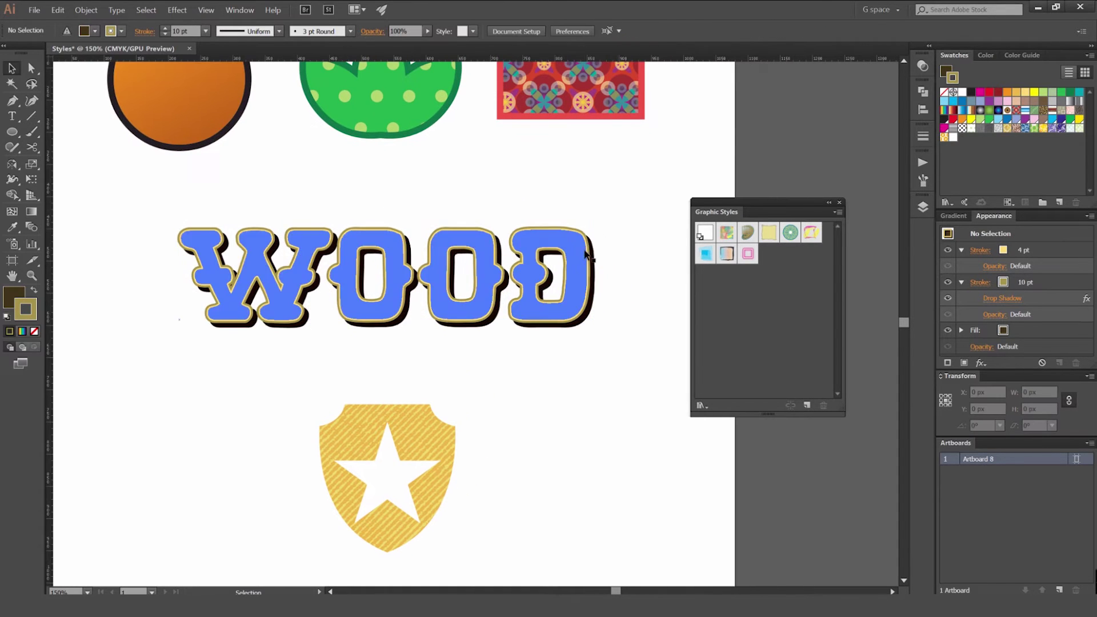
left_click_drag(587, 256, 554, 255)
left_click(632, 188)
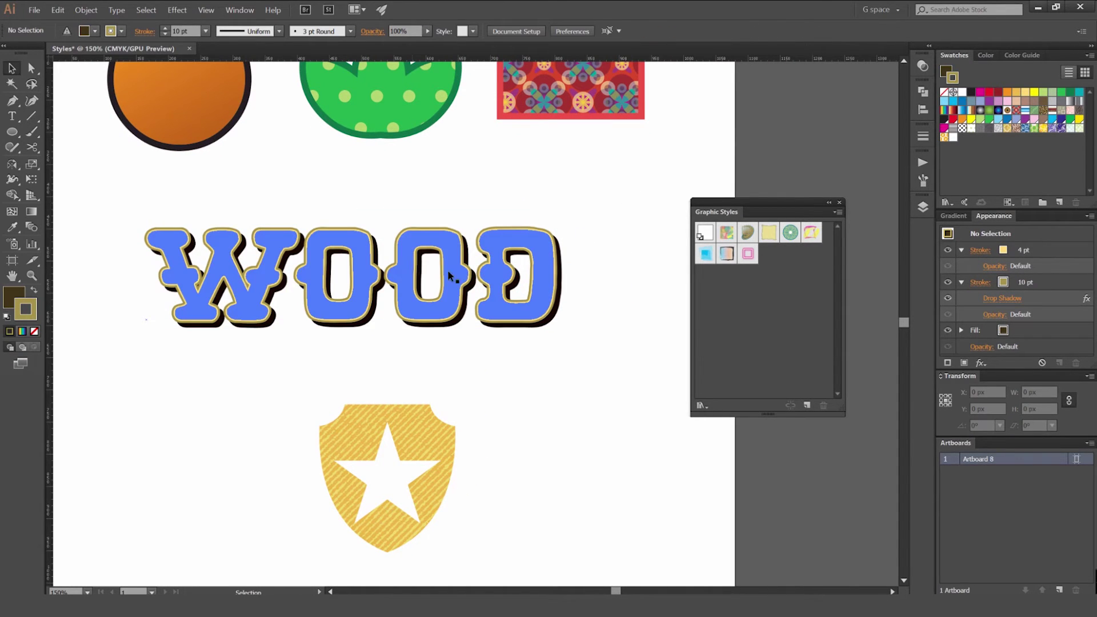
key("ctrl+z")
key("ctrl+shift+z")
left_click_drag(387, 264, 766, 297)
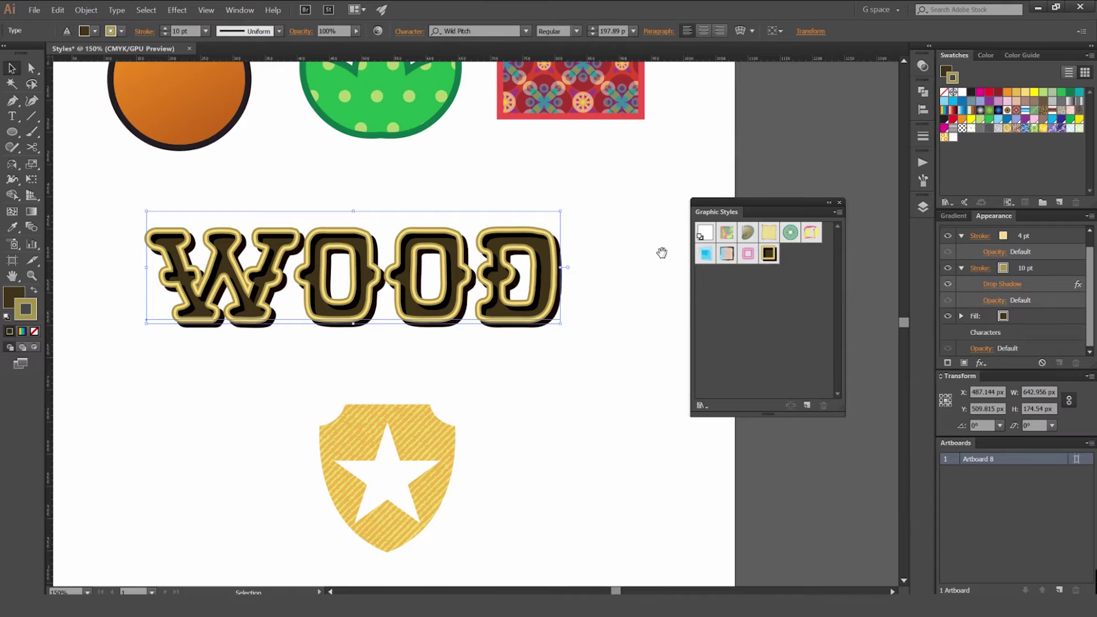
Step: Draw a rectangle about 365 by 343 px beside the artboard and apply the graphic style saved from the WOOD text
left_click_drag(662, 252, 604, 255)
left_click_drag(673, 268, 394, 309)
left_click_drag(521, 252, 471, 259)
key("m")
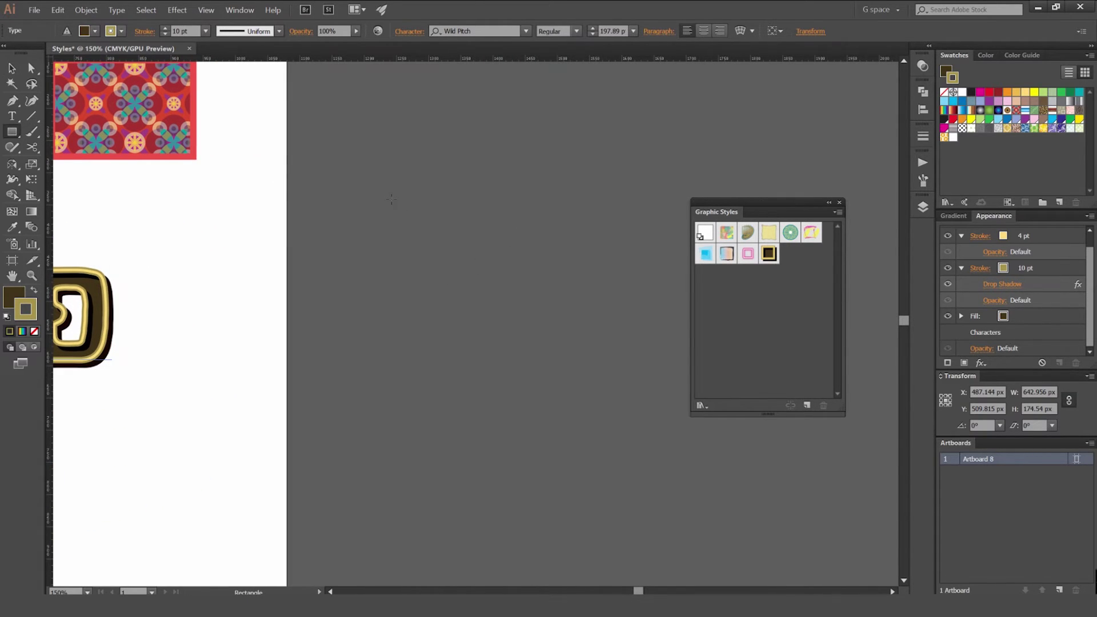
mouse_move(392, 195)
left_mouse_down()
mouse_move(599, 401)
mouse_move(628, 415)
left_mouse_up()
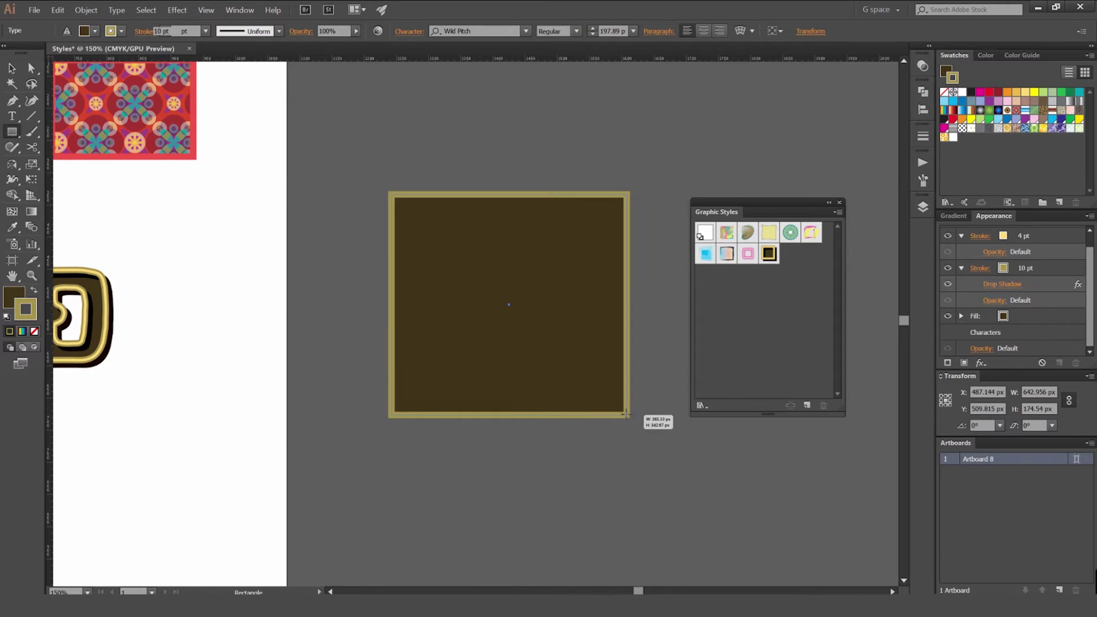
left_click(773, 256)
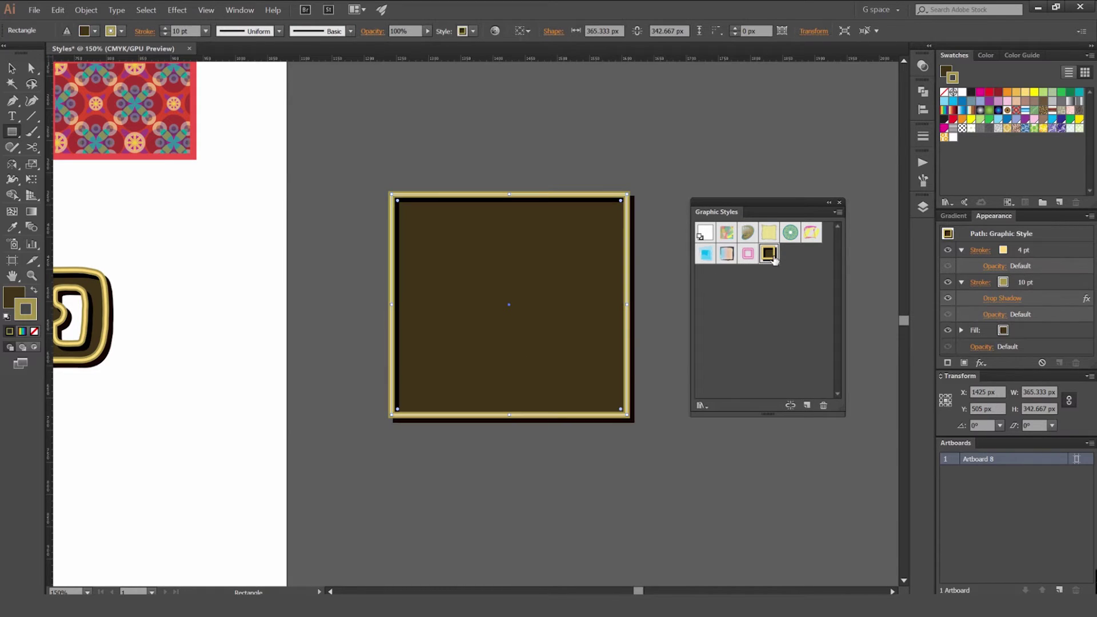
scroll(593, 262, "up", 1, "alt")
scroll(562, 236, "down", 2, "alt")
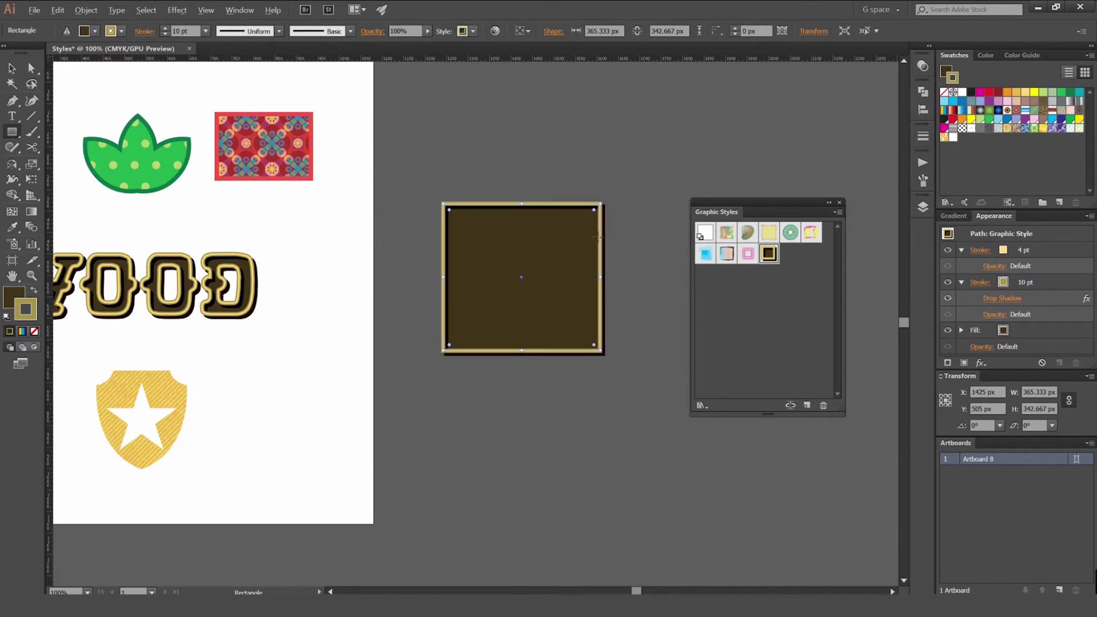
Step: Draw a circle about 282 px in diameter beside the brown rectangle and apply the WOOD text's graphic style to it
mouse_move(568, 226)
left_mouse_down()
mouse_move(498, 235)
mouse_move(600, 350)
left_mouse_up()
left_click(553, 227, "ctrl")
key("l")
scroll(485, 301, "right", 3)
left_click(747, 253)
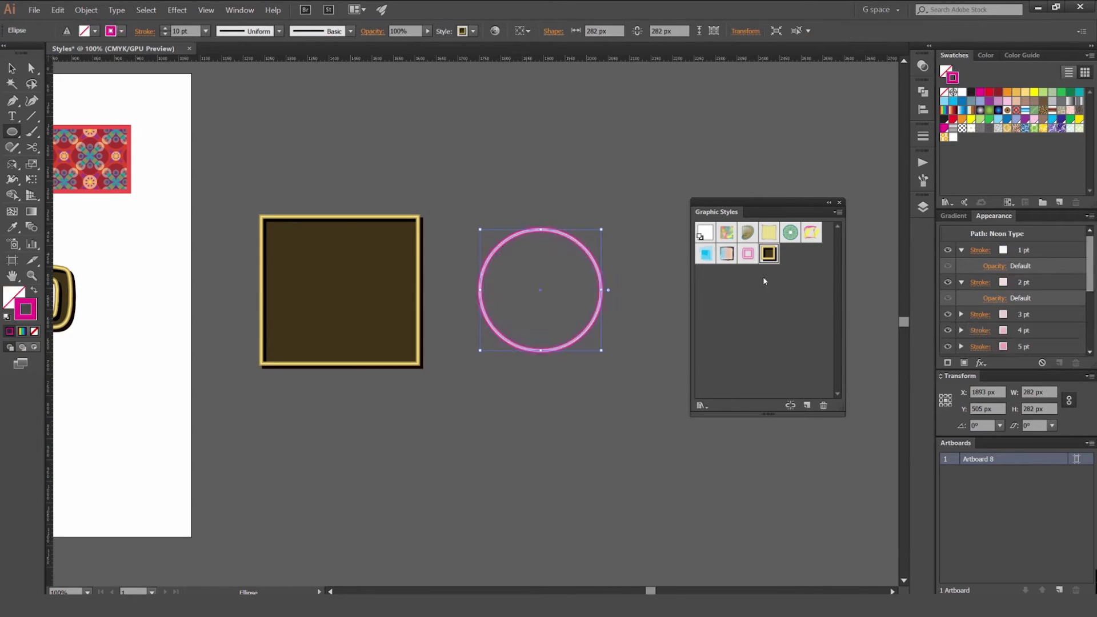
left_click(768, 253)
scroll(554, 380, "down", 2)
scroll(554, 379, "left", 1)
key("v")
left_click(564, 338)
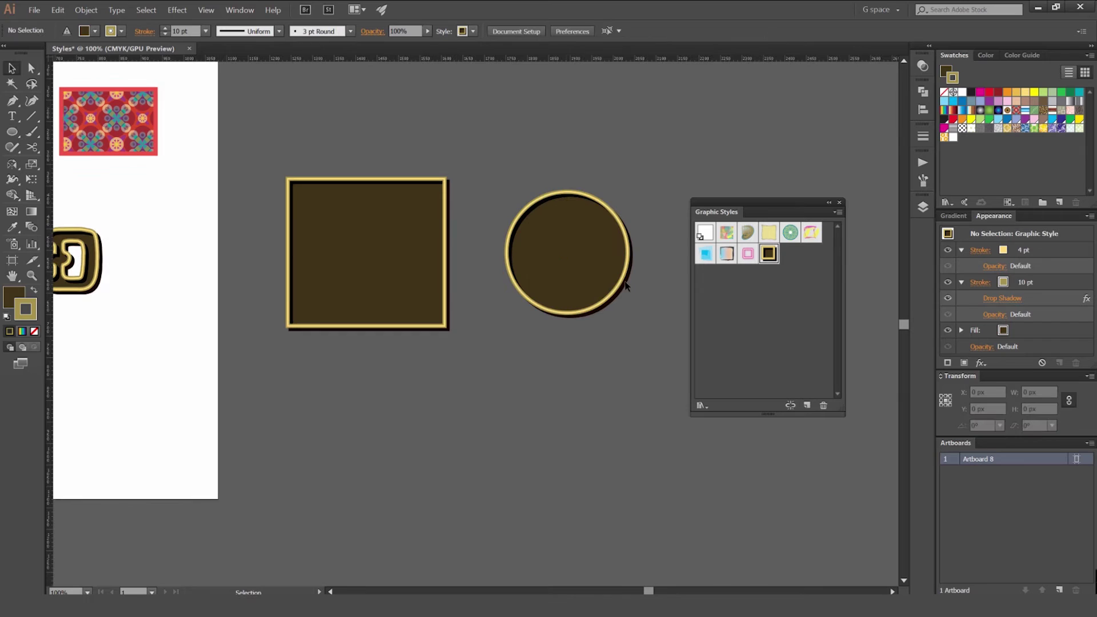
left_click_drag(503, 227, 518, 248)
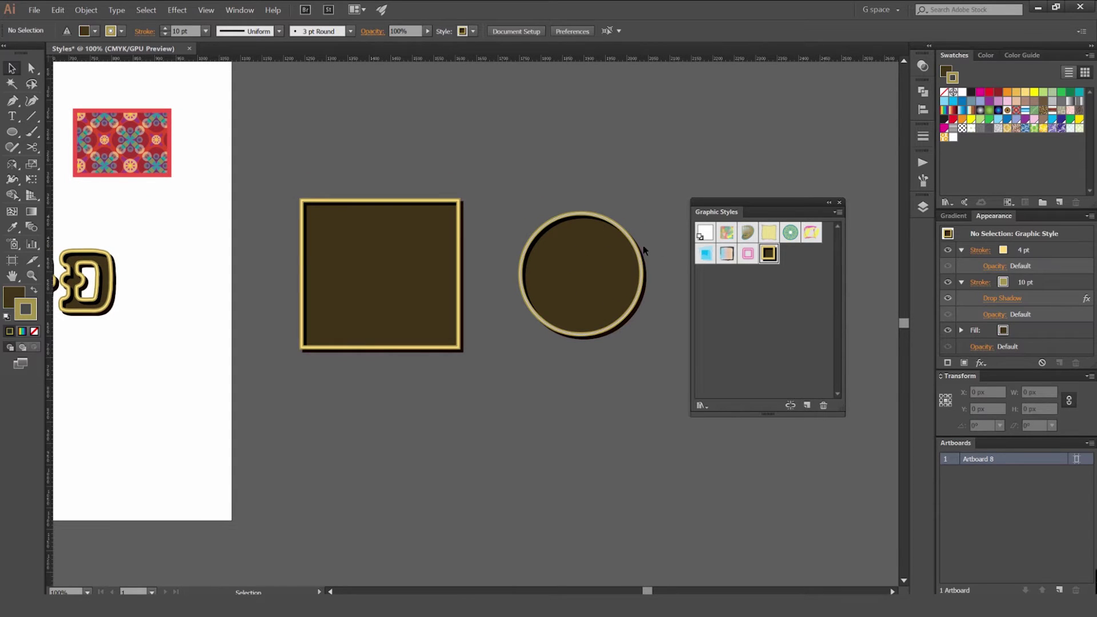
Step: Rename the graphic style used on the circle to "Brown circle"
left_click(619, 249)
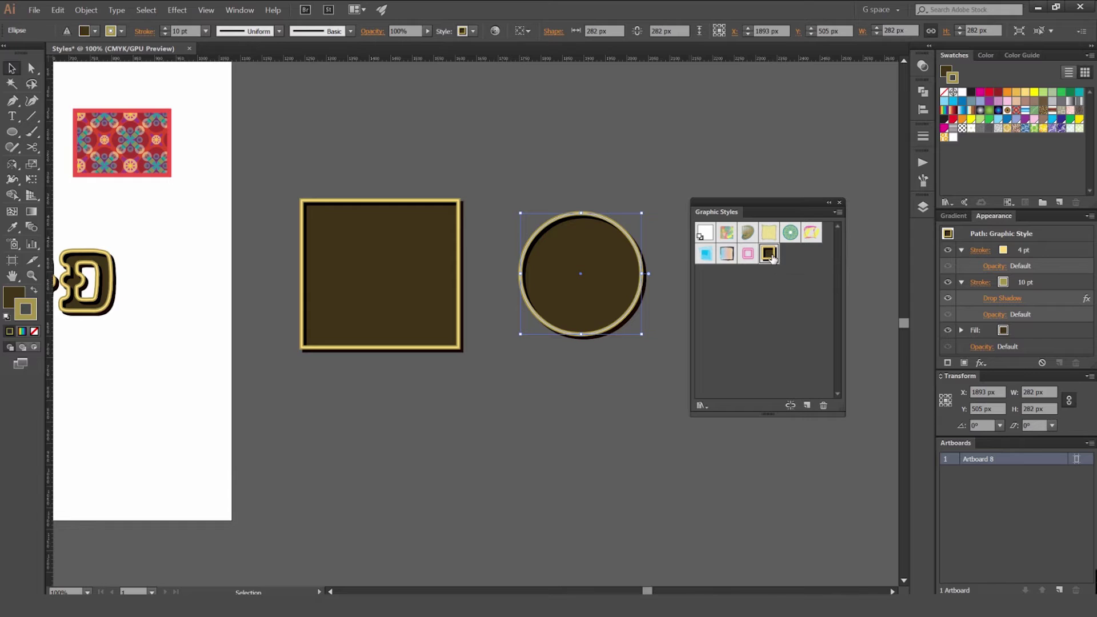
double_click(769, 253)
left_click_drag(614, 253, 698, 306)
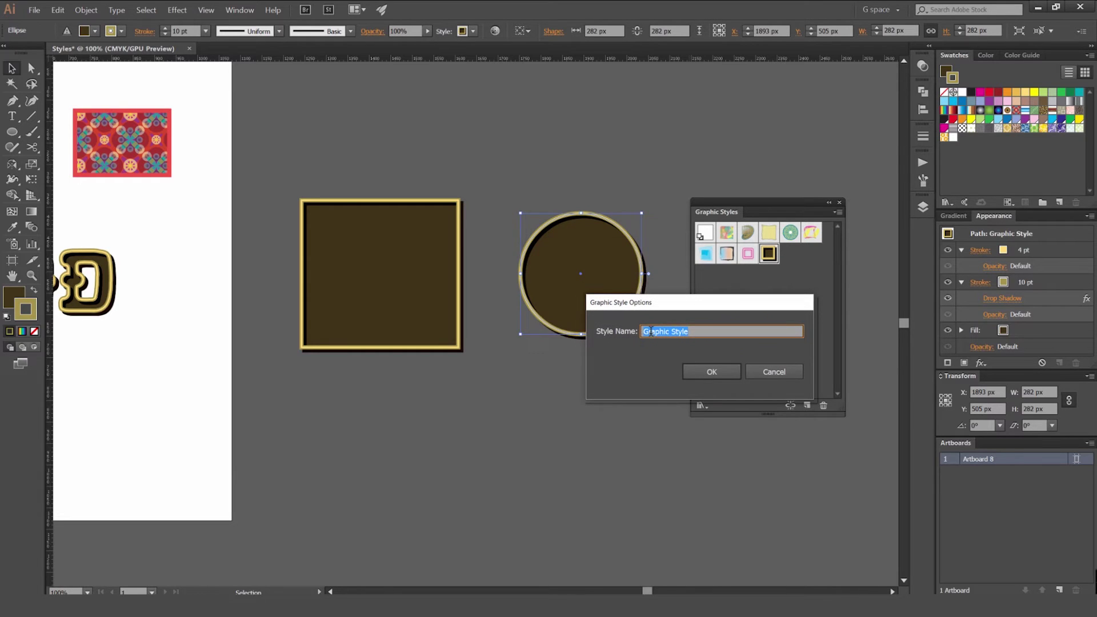
type("Cir")
key("BackSpace")
type("Brown circle")
key("Return")
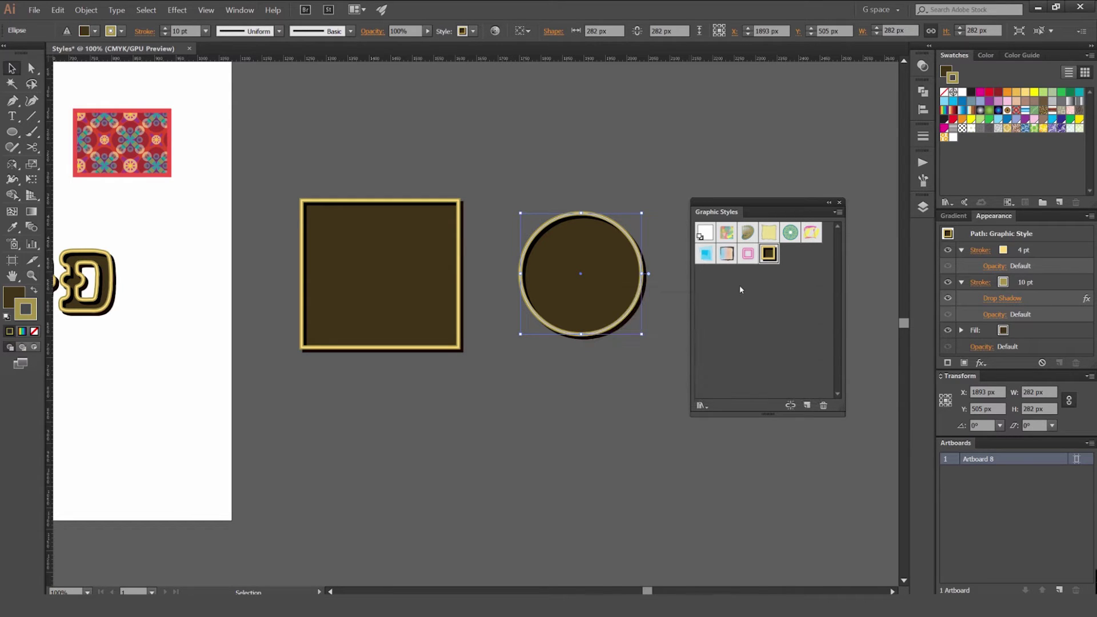
Step: Save the appearances of the patterned rectangle, green leaf, orange circle and yellow shield as four new graphic styles
left_click(595, 206)
left_click(519, 291)
left_click_drag(551, 297, 689, 357)
scroll(265, 252, "down", 1)
left_click_drag(281, 247, 480, 272)
scroll(480, 272, "up", 1)
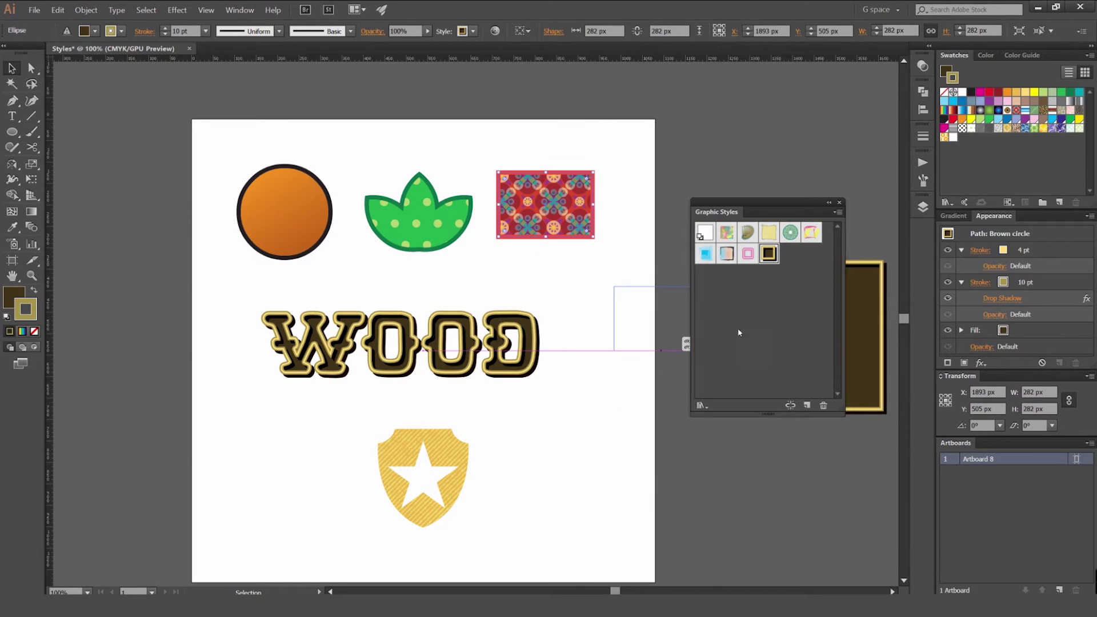
left_click_drag(738, 332, 740, 332)
left_click_drag(447, 249, 791, 327)
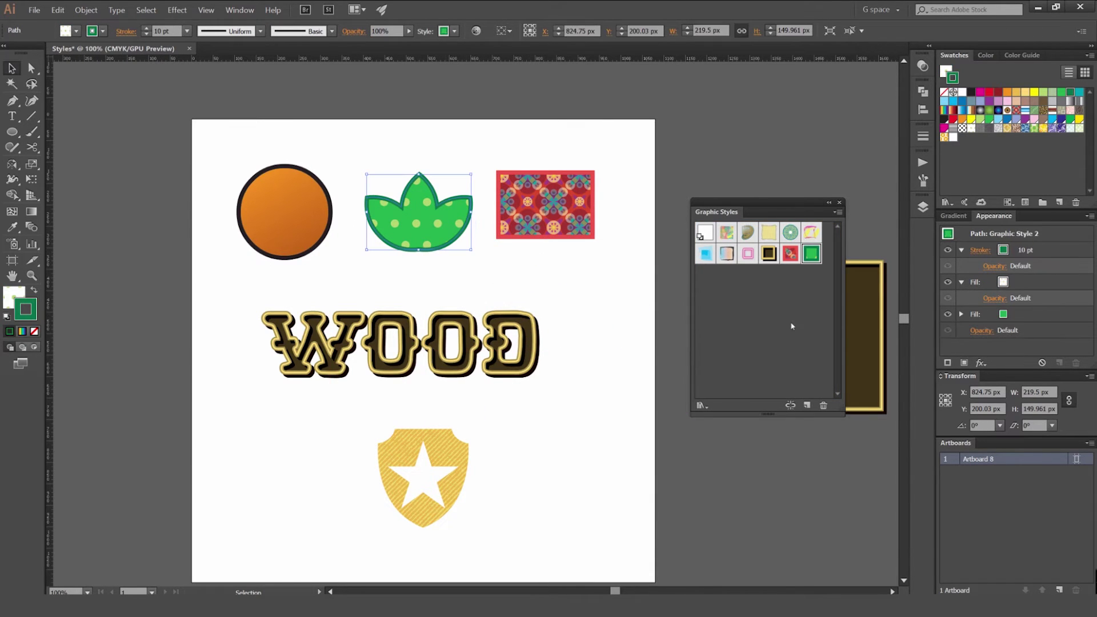
left_click_drag(330, 224, 754, 351)
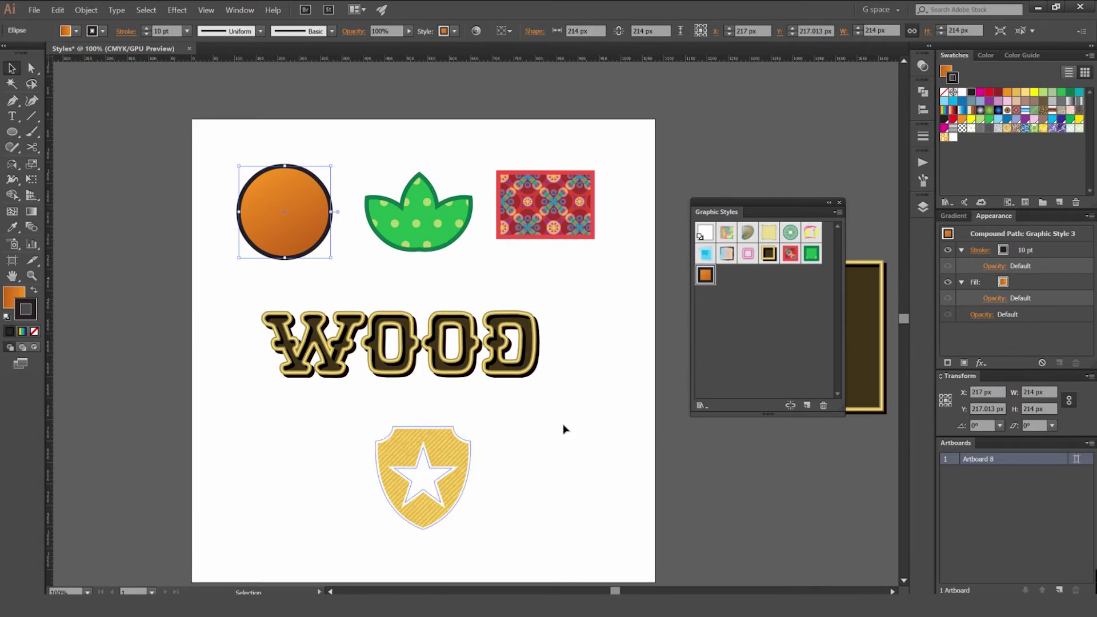
left_click_drag(562, 429, 745, 337)
Step: Try several graphic styles on the brown rectangle beside the artboard, finishing with the Spyrographic style
left_click_drag(507, 344, 419, 339)
scroll(420, 339, "down", 1)
left_click_drag(549, 253, 388, 254)
left_click(450, 313)
scroll(451, 313, "up", 1)
left_click_drag(479, 285, 395, 271)
left_click(748, 253)
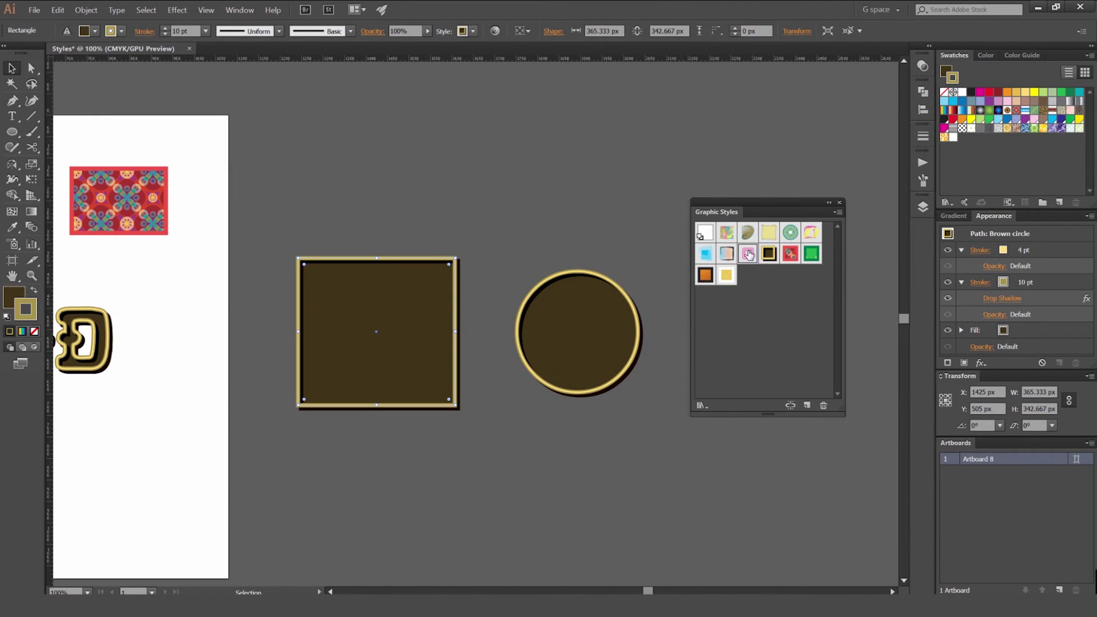
left_click(749, 254)
left_click(790, 253)
left_click(726, 275)
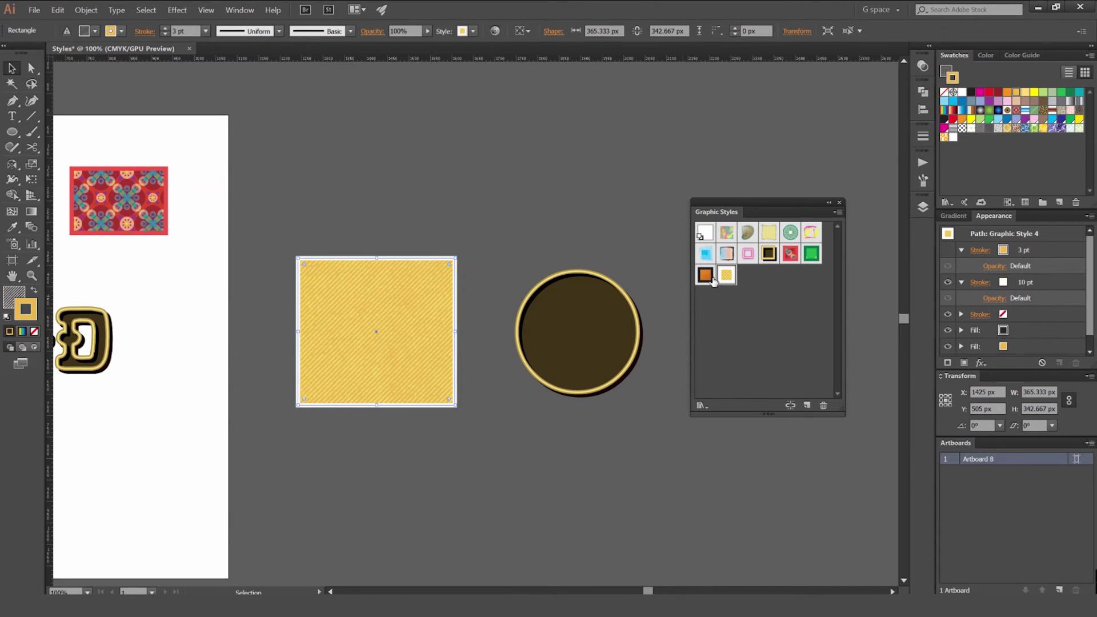
left_click(705, 275)
left_click(790, 253)
left_click(811, 253)
left_click(790, 232)
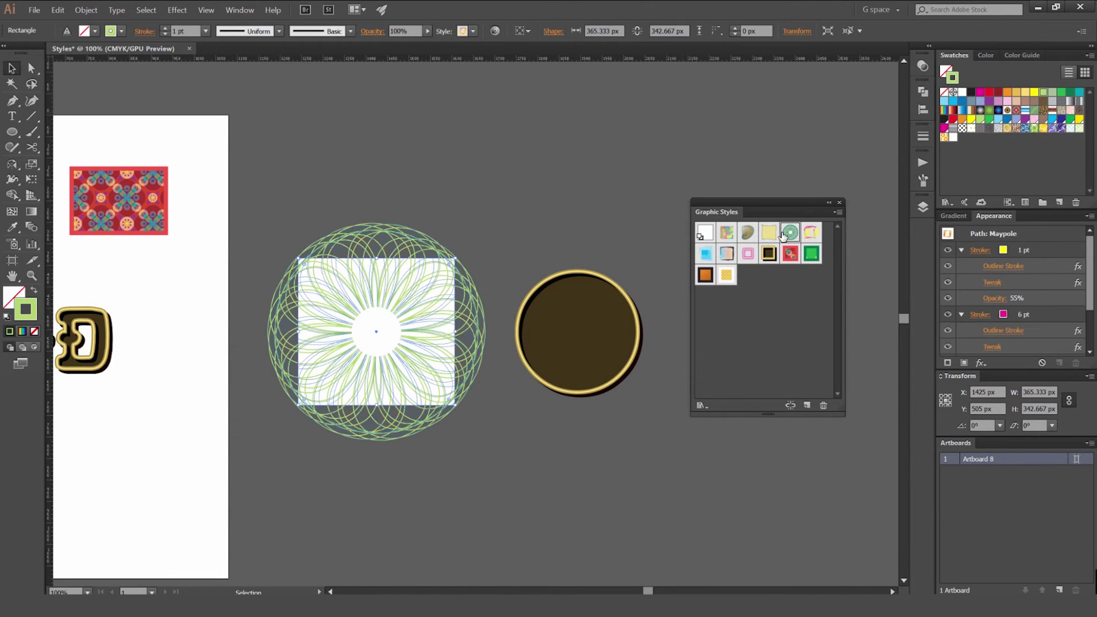
left_click(497, 211)
scroll(462, 266, "up", 1)
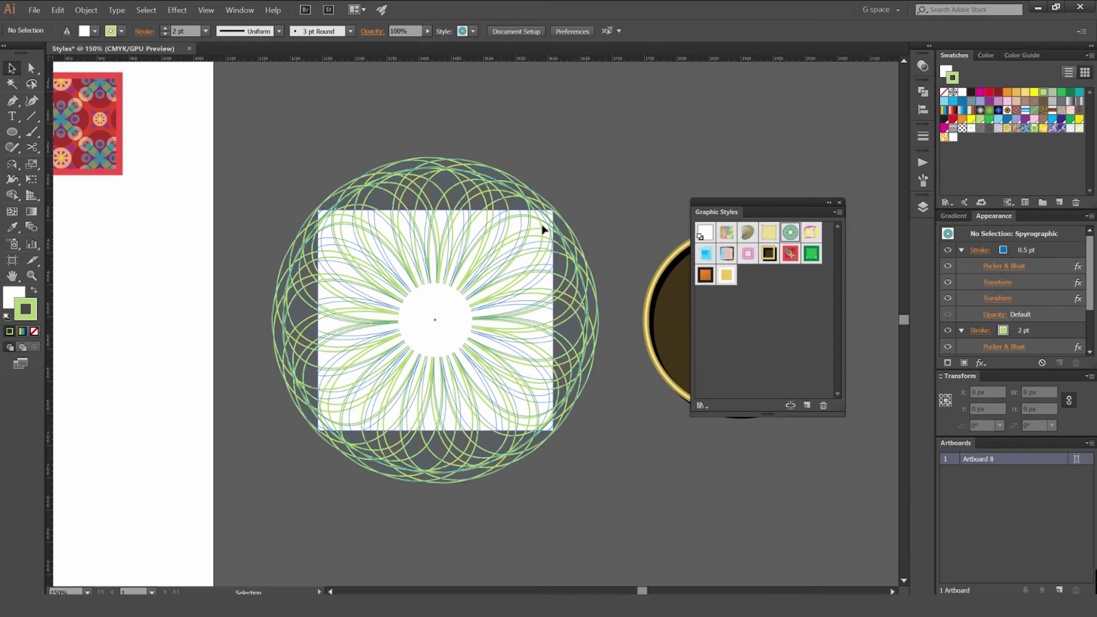
Step: Apply the green dotted graphic style to the rectangle beside the artboard
left_click(543, 229)
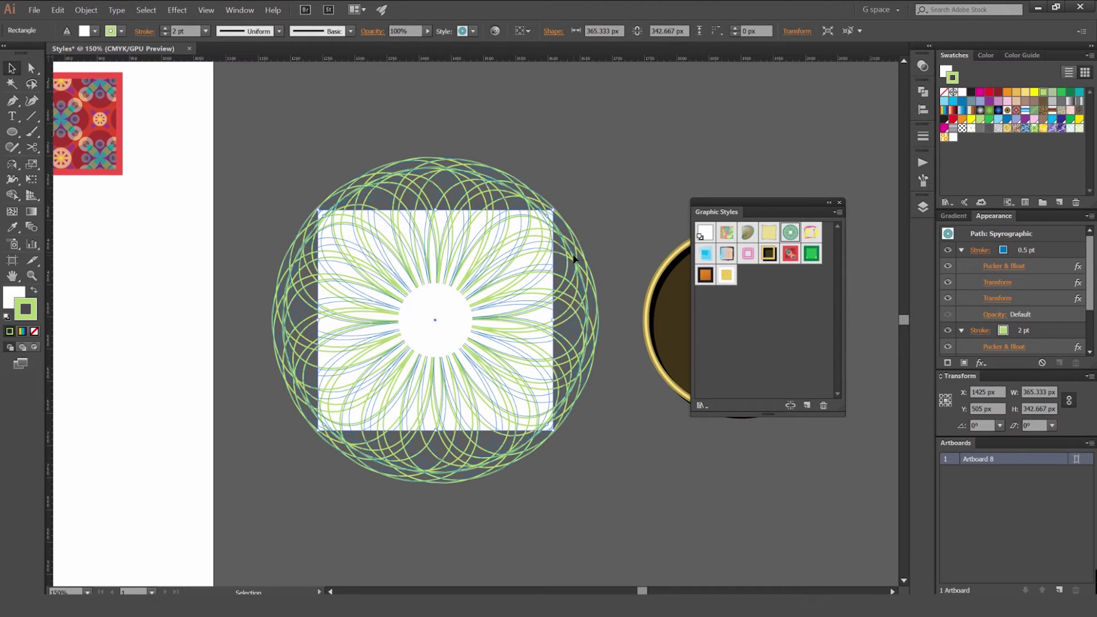
left_click(810, 253)
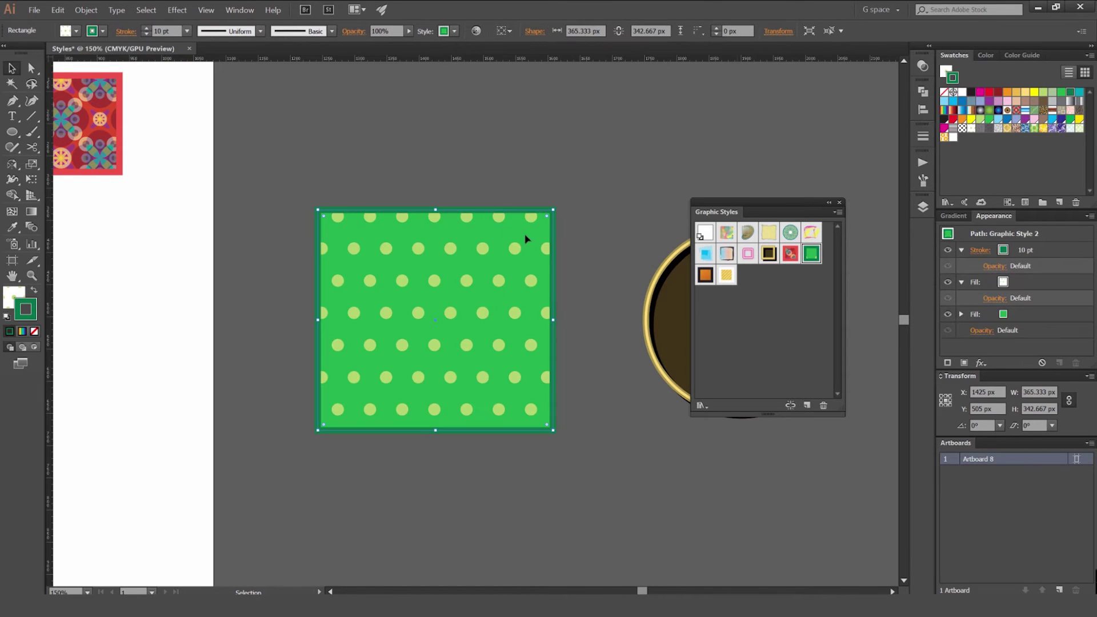
left_click(618, 200)
scroll(562, 215, "down", 2)
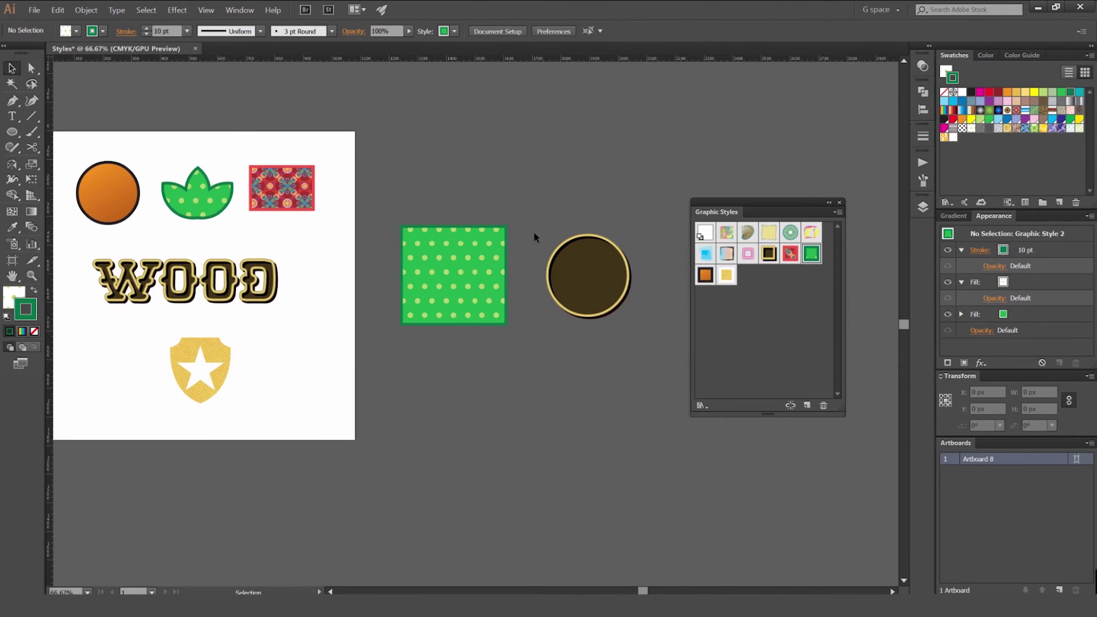
Step: Delete the green dotted rectangle and the brown circle beside the artboard
scroll(556, 223, "up", 2)
left_click_drag(524, 255, 686, 225)
key("Delete")
Step: Select all unused graphic styles and delete them
left_click(836, 212)
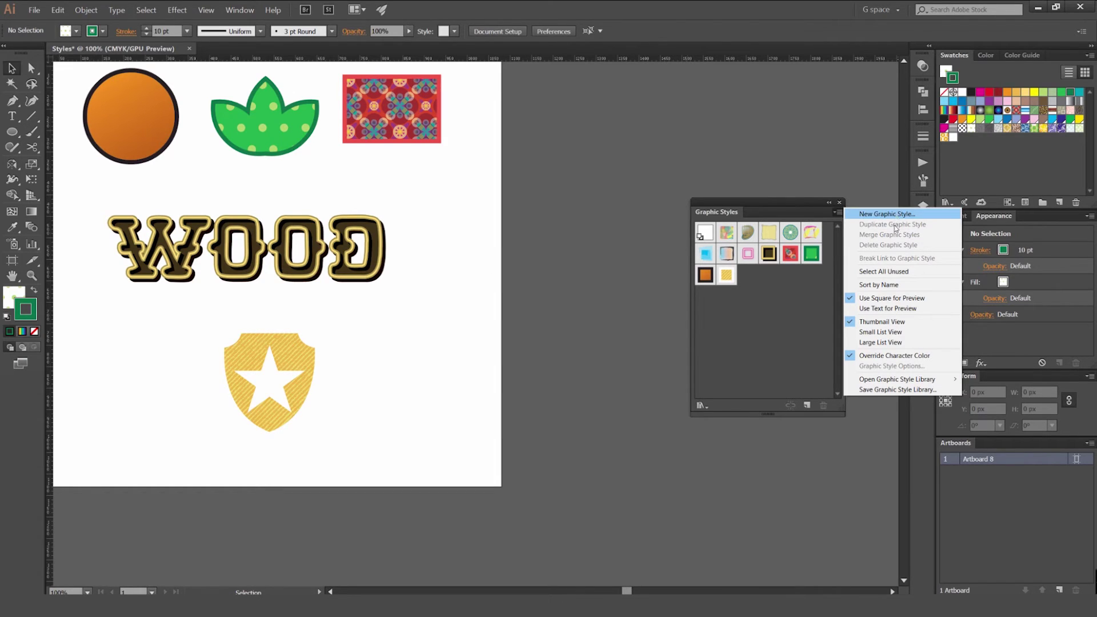
left_click(890, 271)
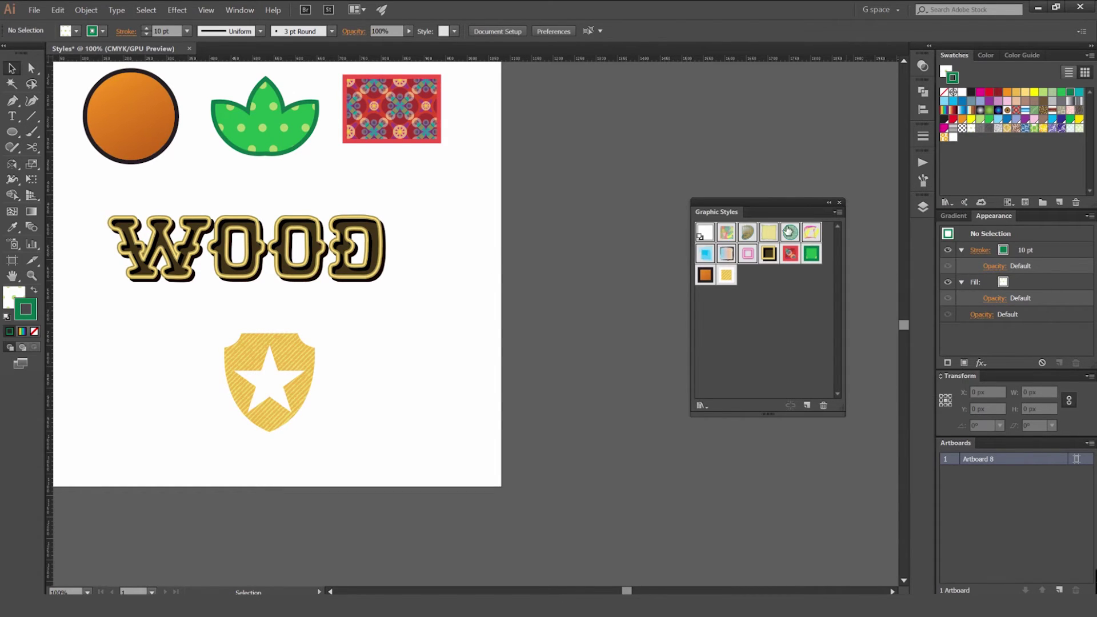
left_click(823, 405)
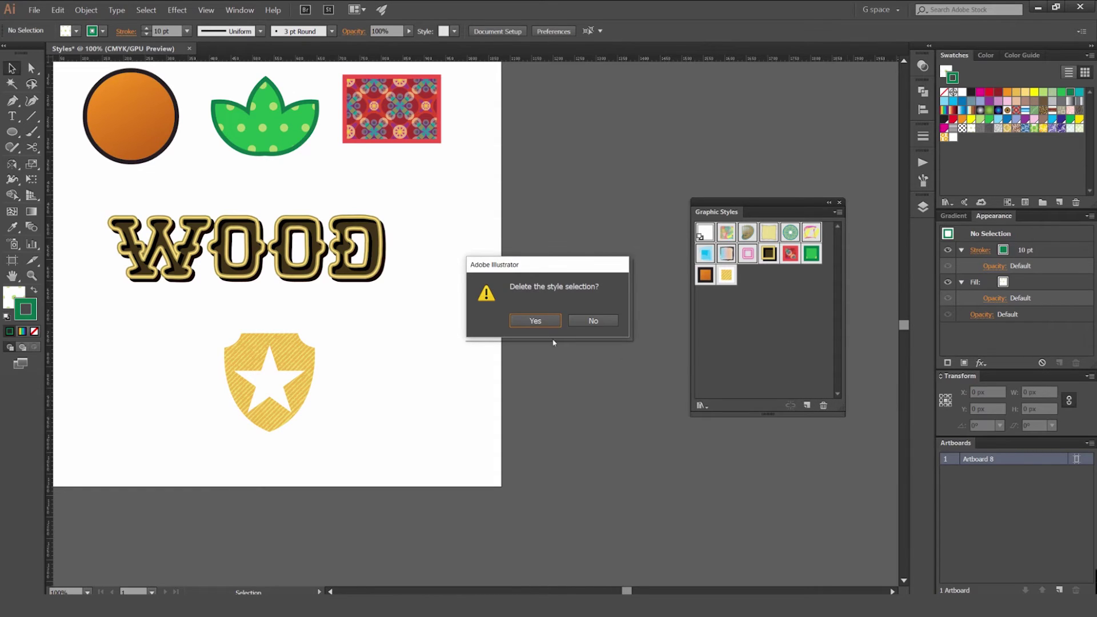
left_click(546, 321)
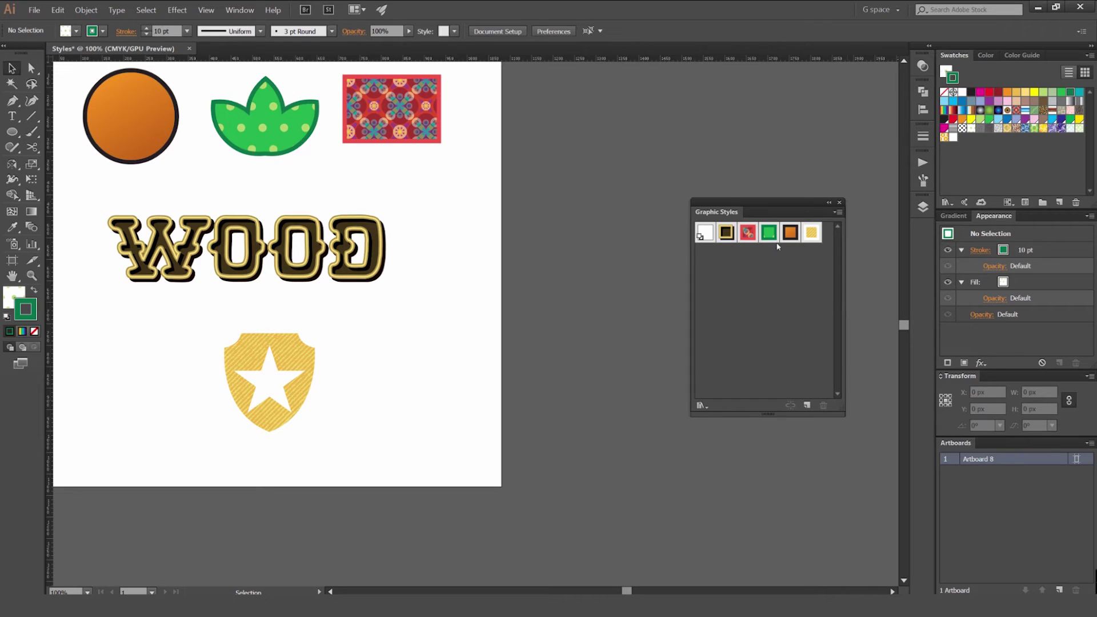
Step: Switch the graphic style thumbnails to text previews
left_click(838, 212)
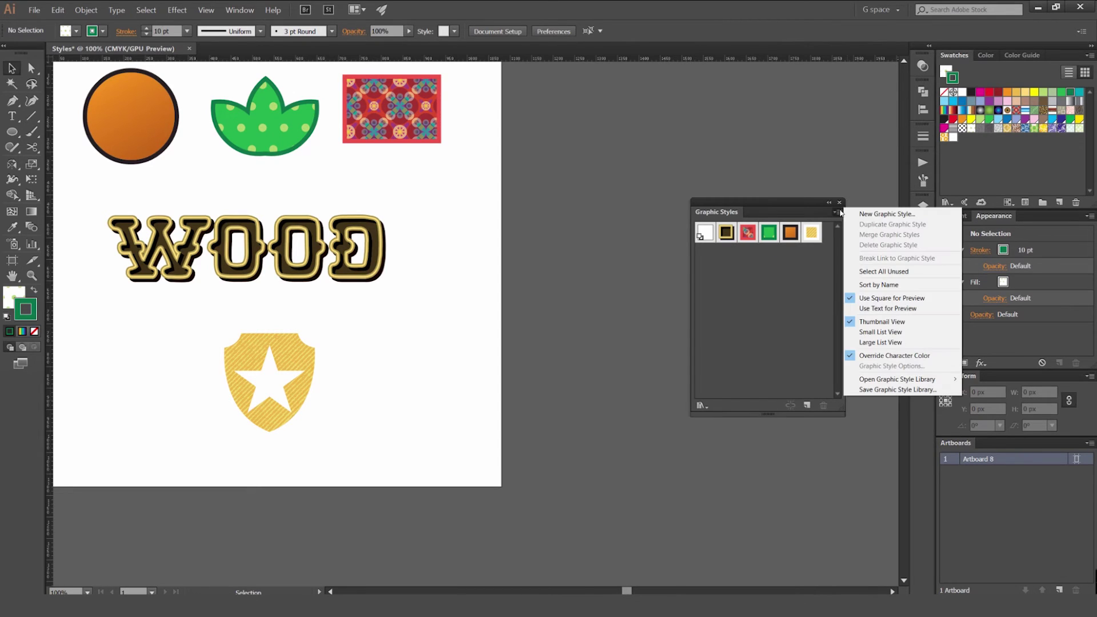
left_click(891, 308)
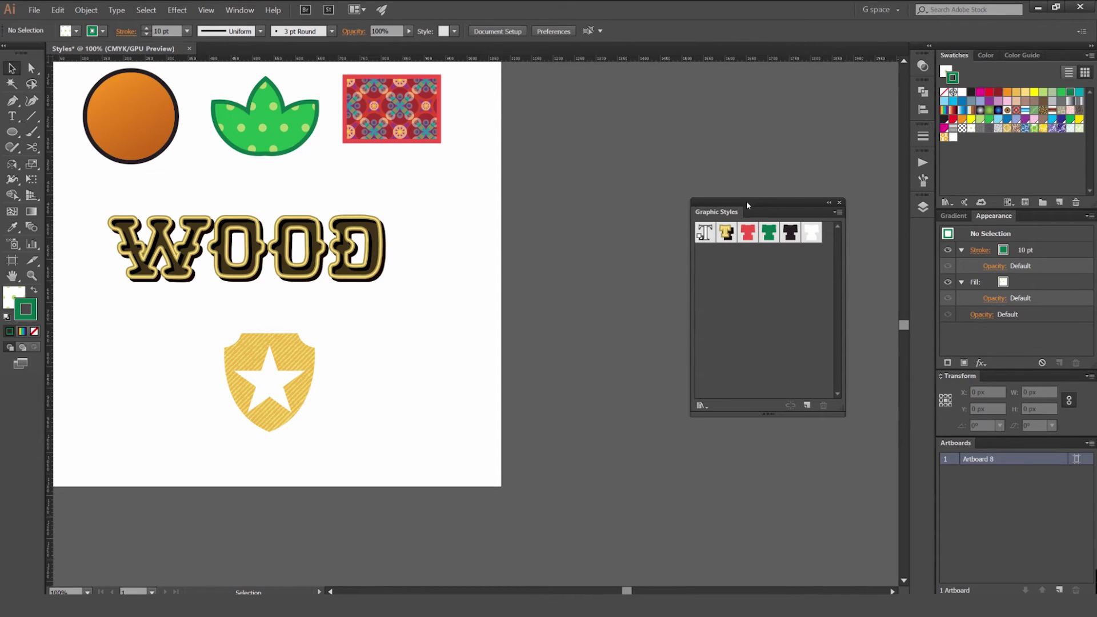
left_click_drag(747, 206, 728, 209)
Step: Add the text "ASDASD" in the empty area beside the artboard
left_click_drag(636, 231, 535, 243)
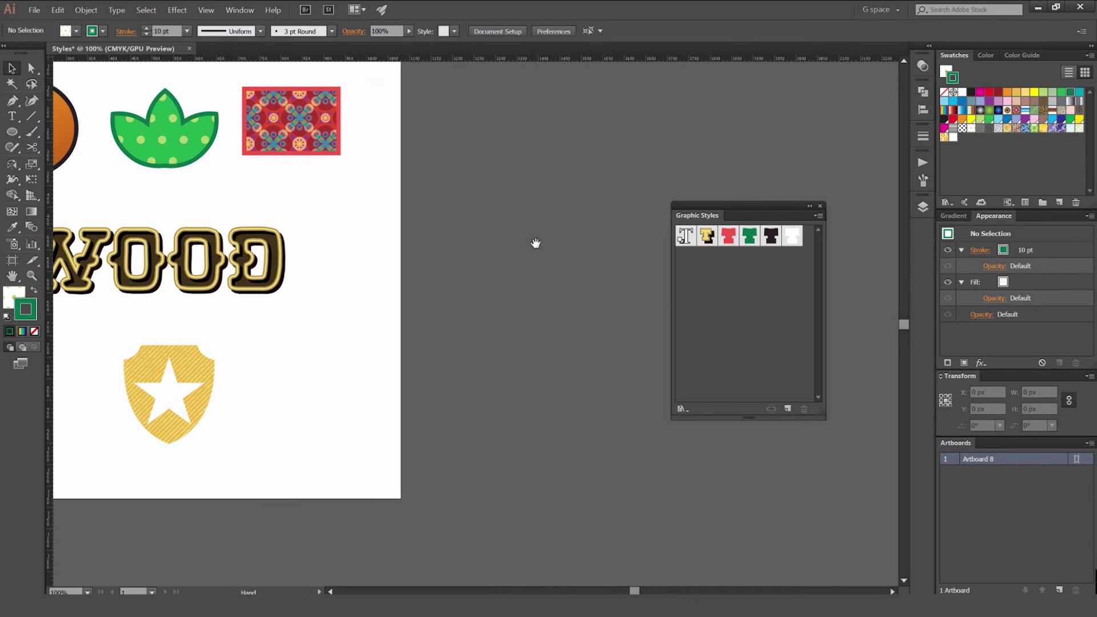
key("t")
left_click(516, 274)
type("ASDASD")
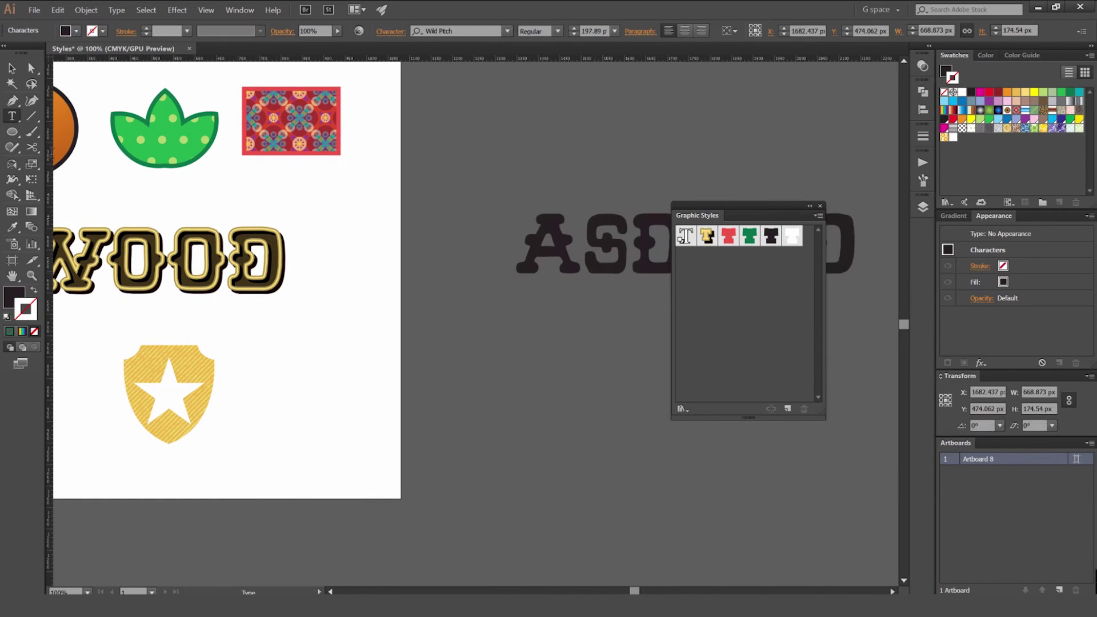
key("Escape")
left_click_drag(425, 106, 208, 122)
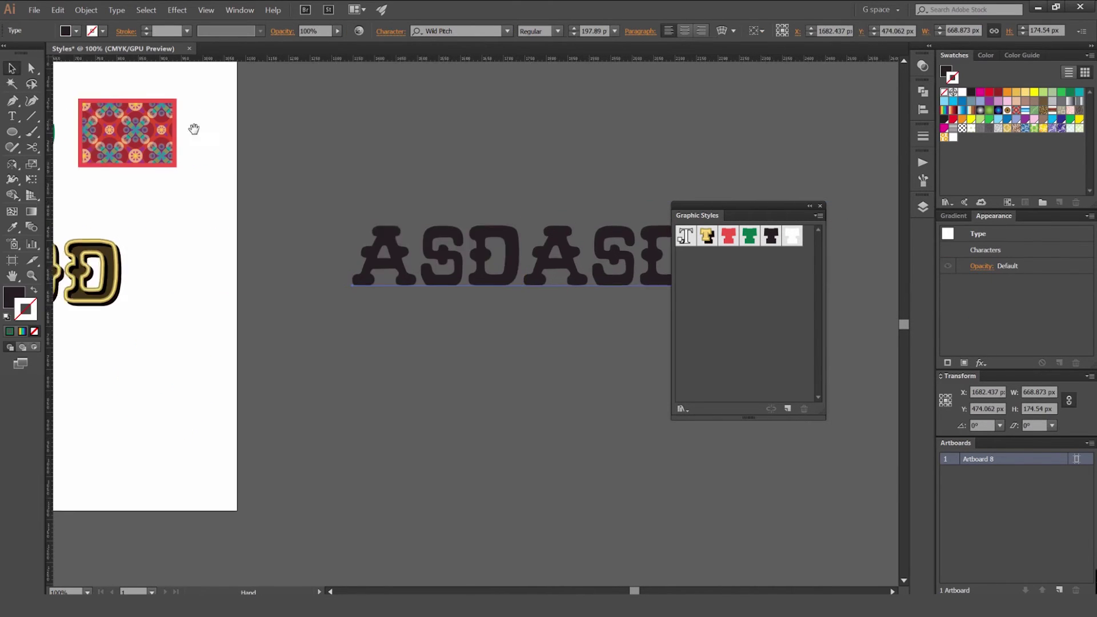
Step: Try the brown, red, green, orange and yellow graphic styles on the ASDASD text, finishing with the yellow striped one
left_click(707, 236)
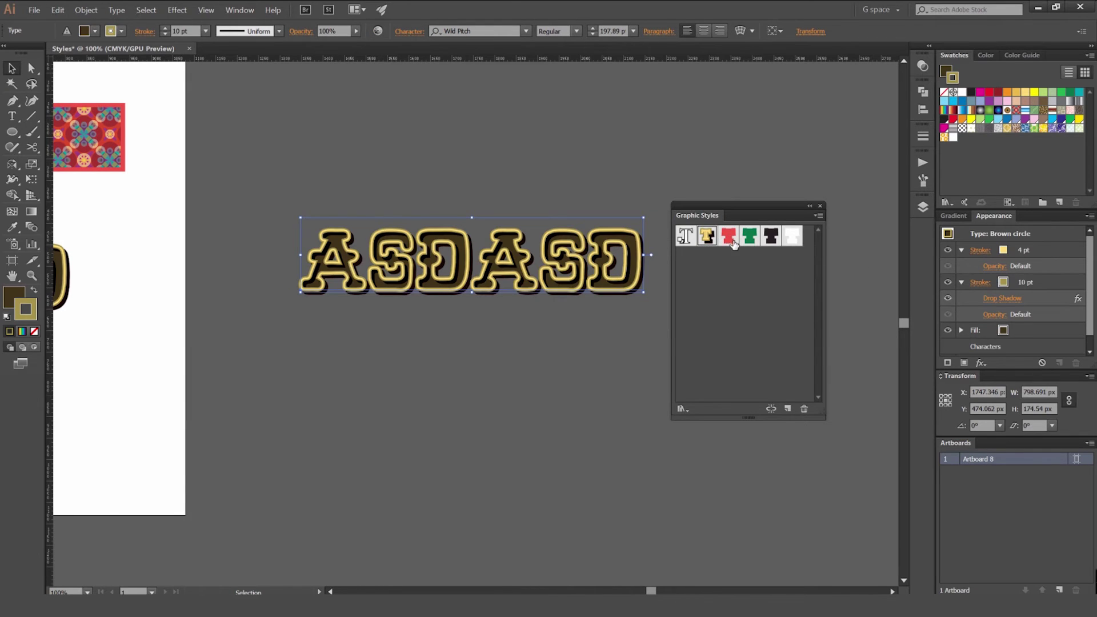
left_click(729, 240)
left_click(749, 242)
left_click(776, 239)
left_click(792, 236)
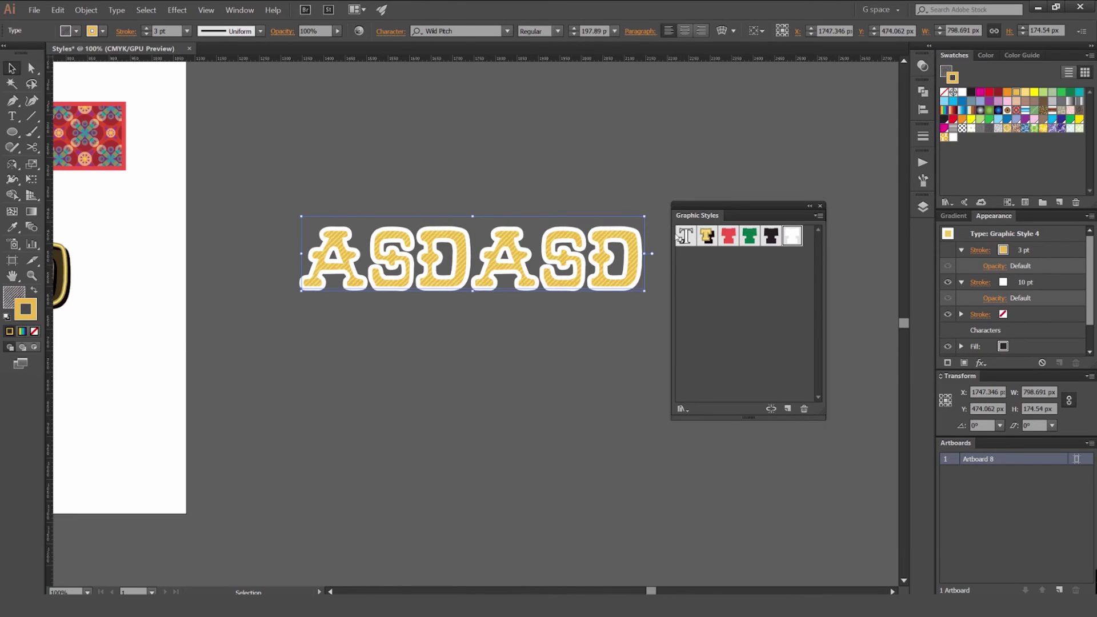
Step: Return the graphic style thumbnails to square previews and check the naming options of the yellow style
left_click(818, 216)
left_click(873, 301)
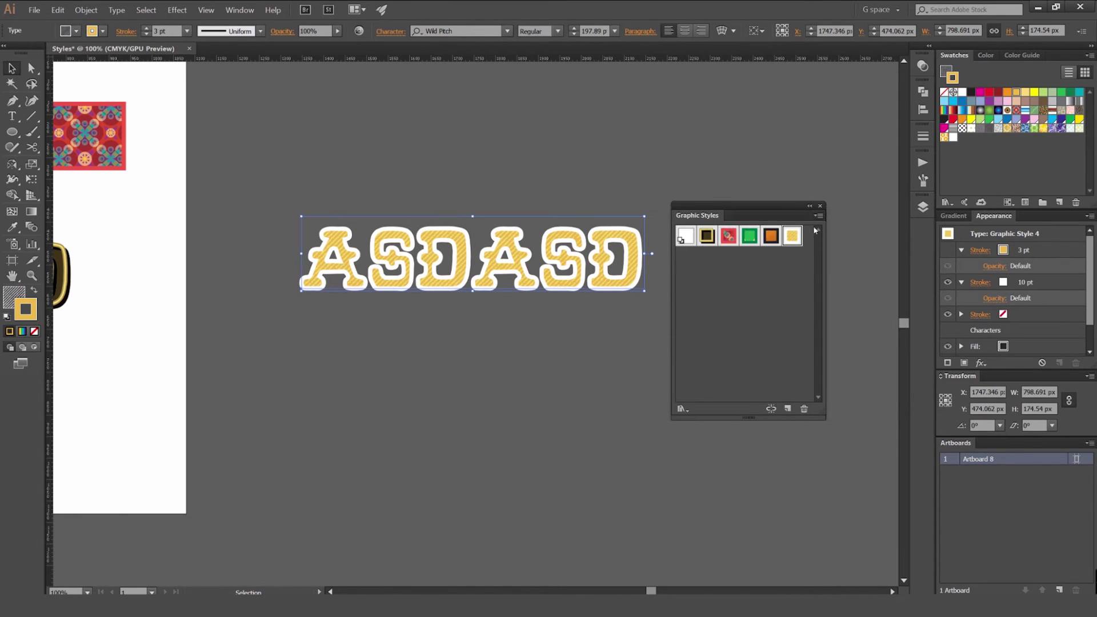
left_click(818, 216)
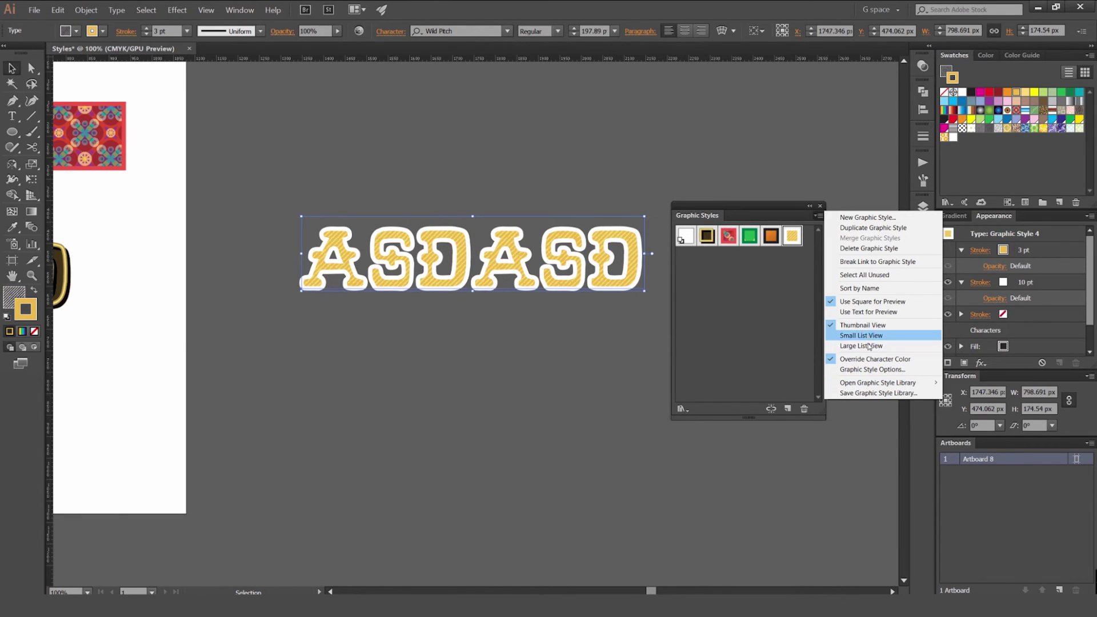
left_click(873, 369)
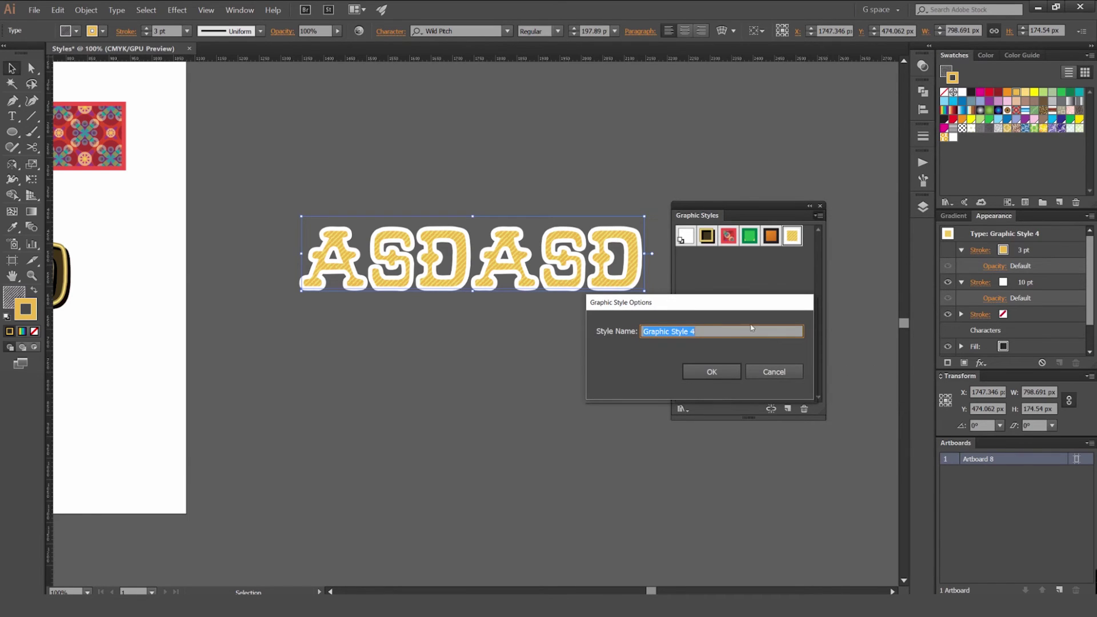
left_click(763, 374)
Step: Open the 3D Effects graphic style library and enlarge its palette to show all the styles
left_click(818, 215)
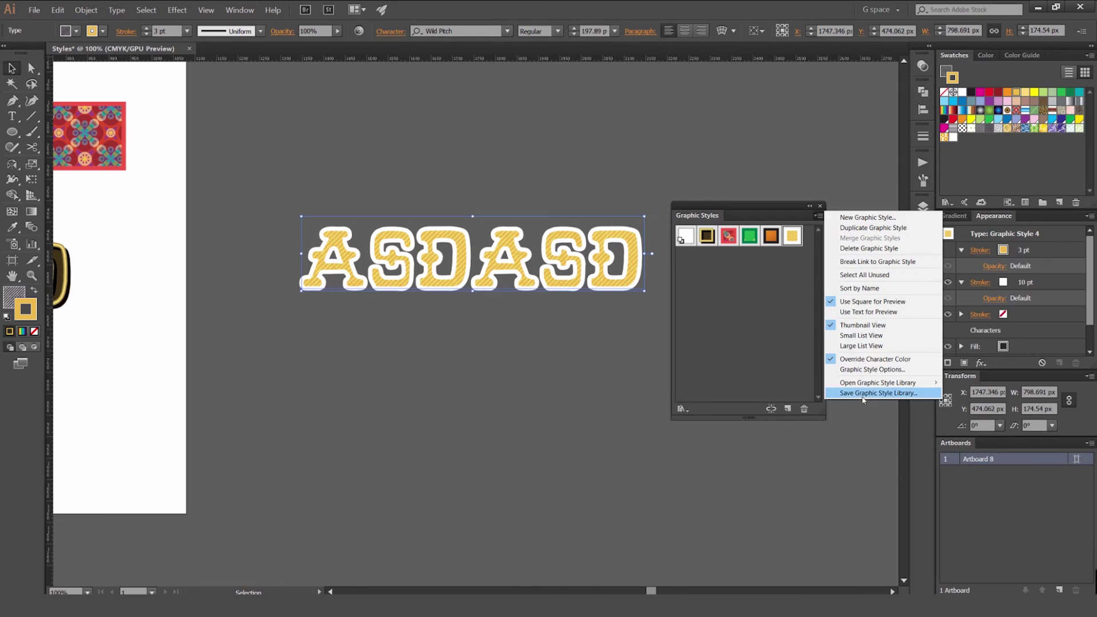
mouse_move(855, 385)
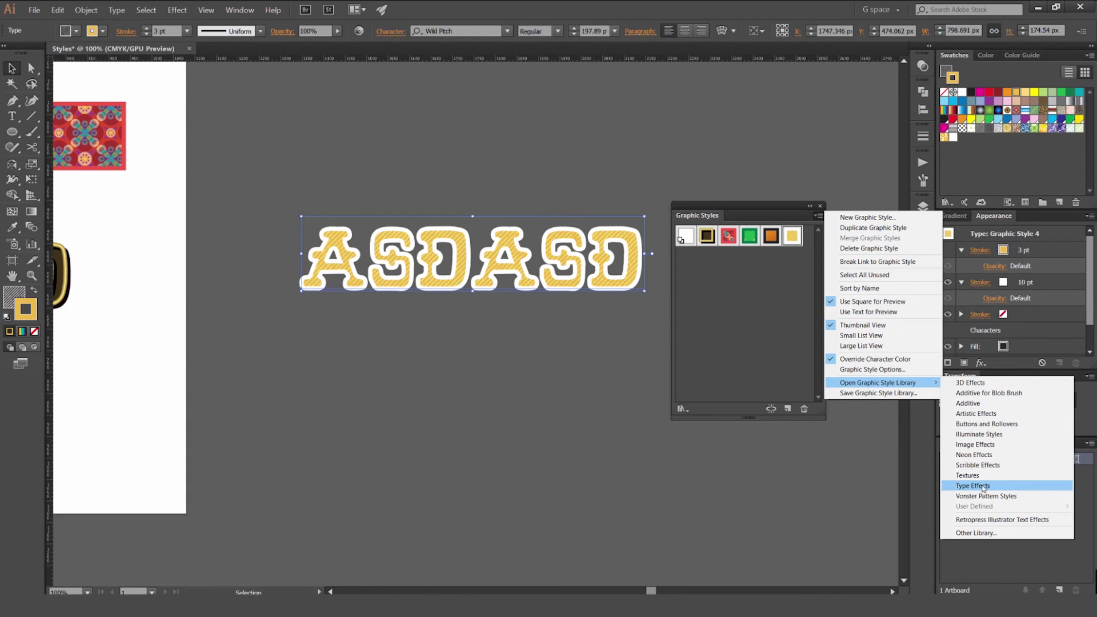
left_click(979, 384)
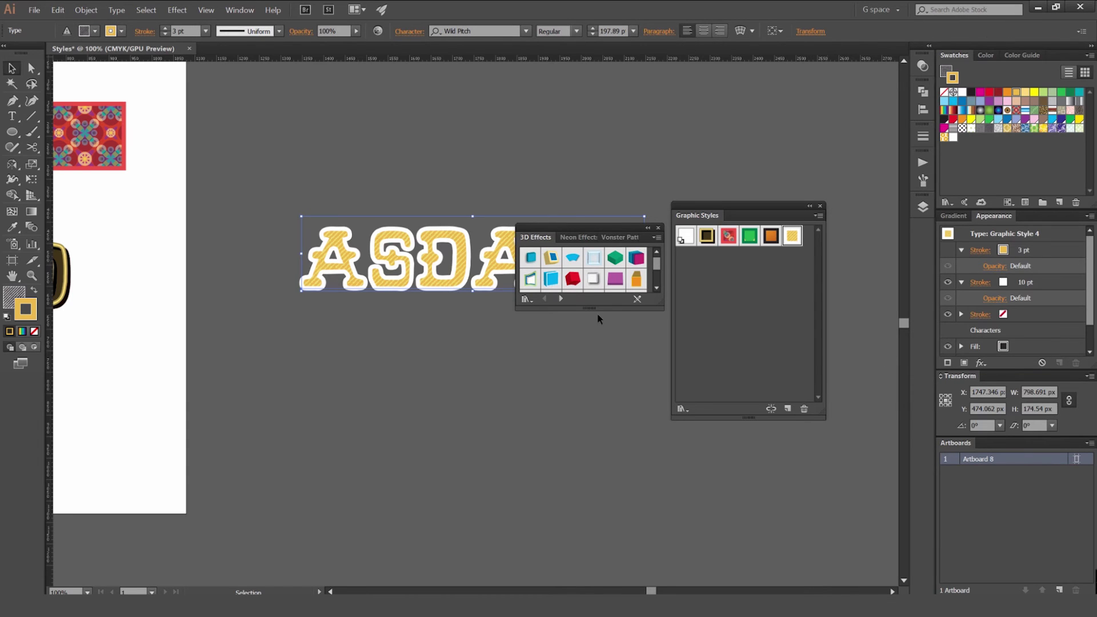
left_click_drag(602, 435, 602, 460)
left_click_drag(642, 226, 755, 215)
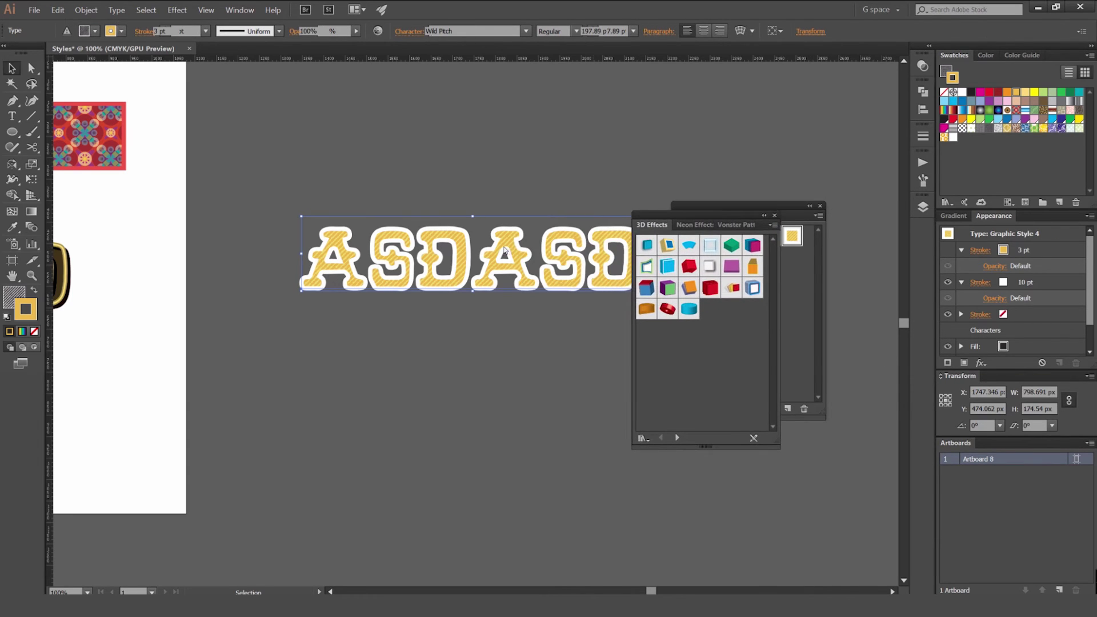
Step: Move the ASDASD text higher and apply the red 3D style to it, followed by the blue and yellow 3D Effect 2
left_click_drag(537, 257, 590, 250)
left_click(519, 255)
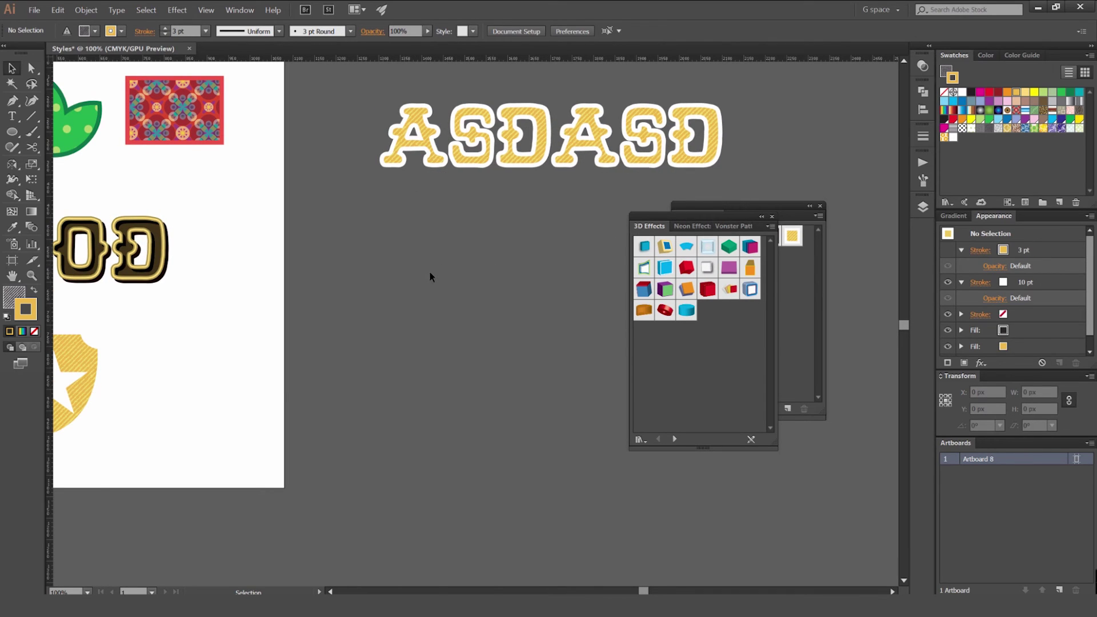
key("m")
key("v")
left_click(543, 152)
left_click_drag(561, 189, 429, 265)
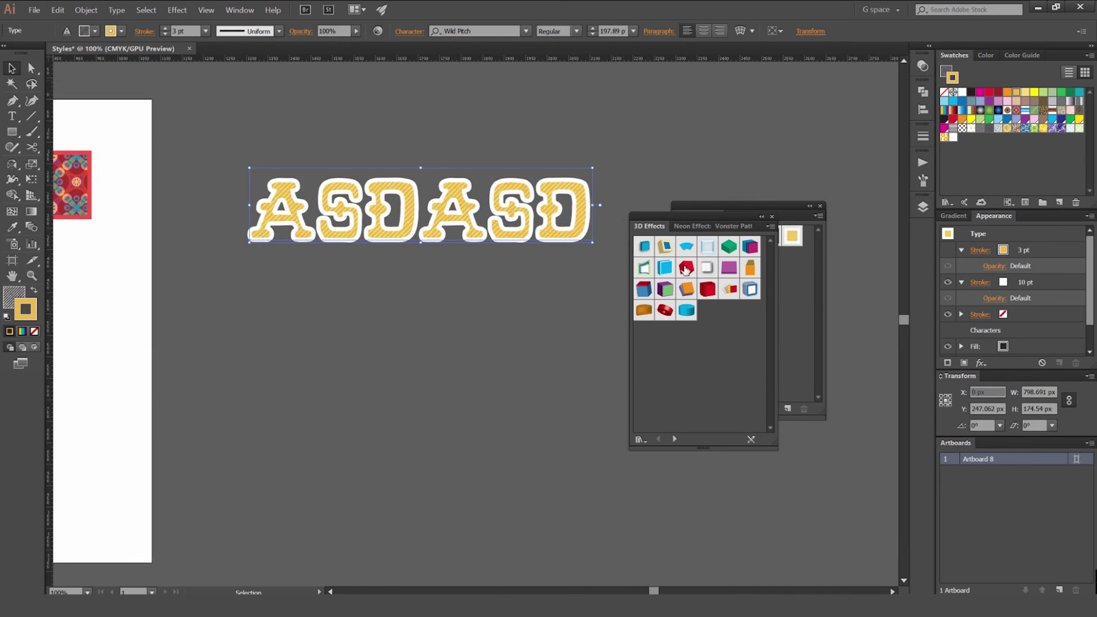
left_click(685, 267)
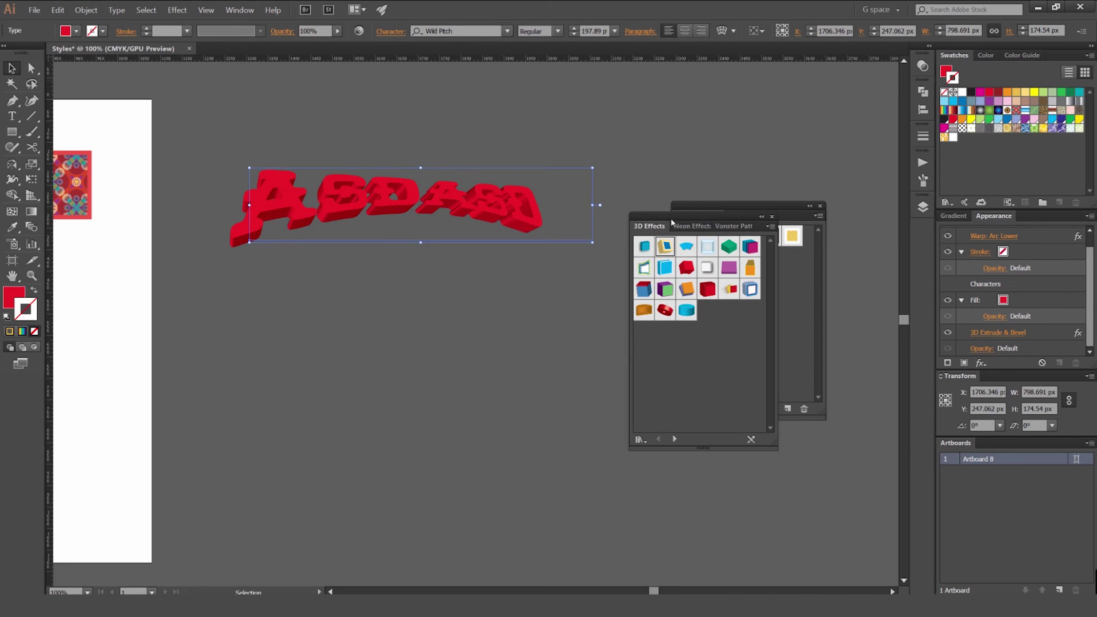
left_click(684, 249)
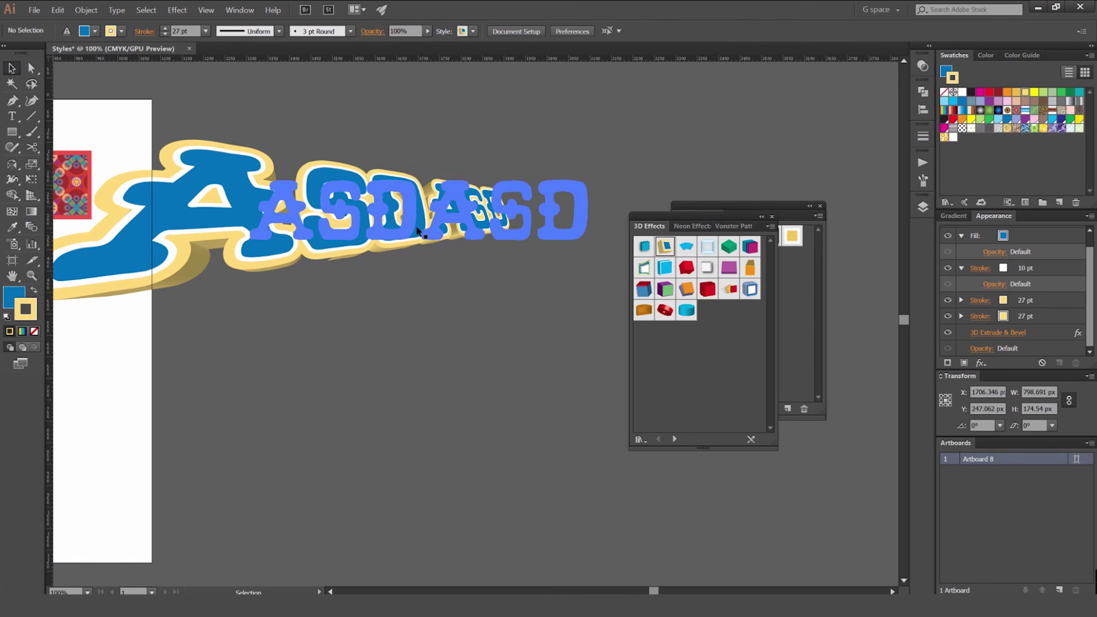
Step: Delete the 3D ASDASD text and close the 3D Effects style library
left_click_drag(629, 142, 722, 166)
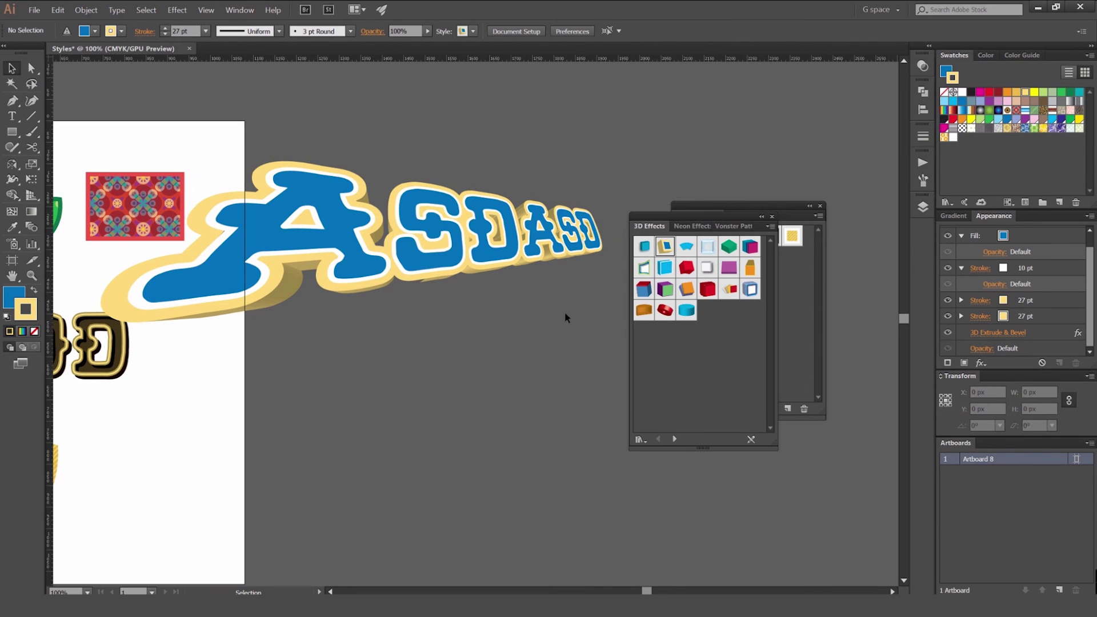
left_click(532, 236)
key("Delete")
left_click_drag(727, 218, 628, 227)
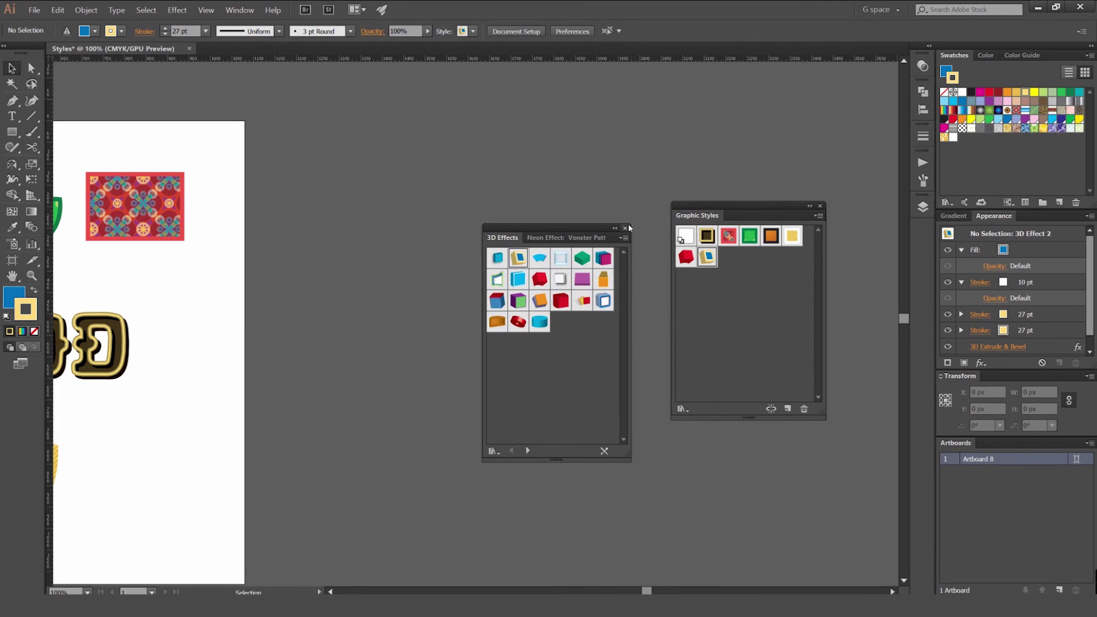
left_click(625, 228)
left_click_drag(744, 203, 664, 197)
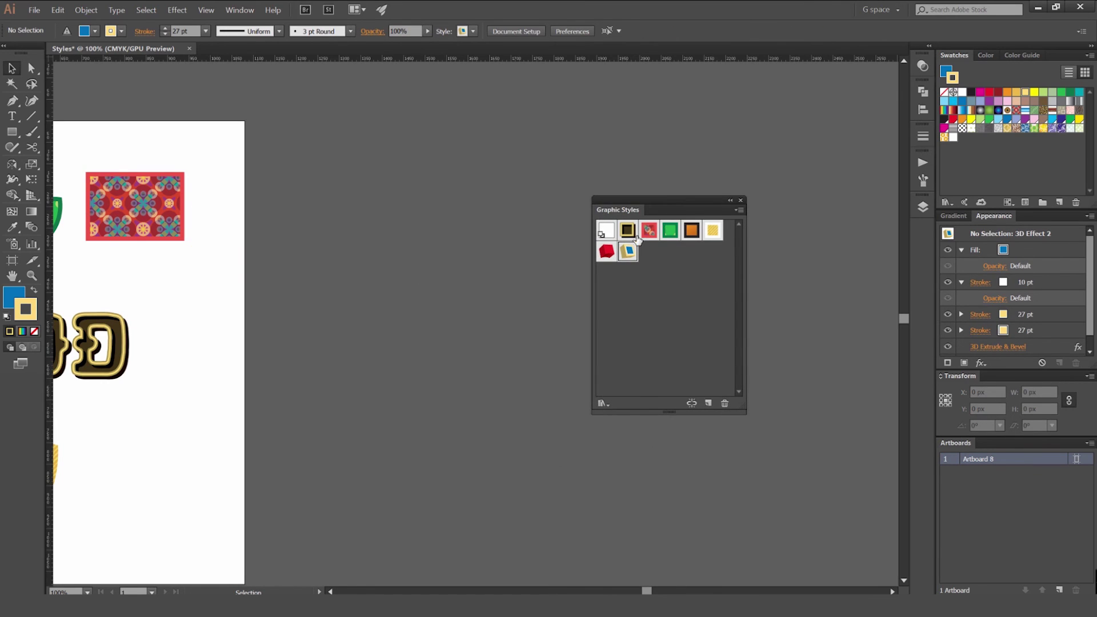
Step: Open the dialog for saving the graphic styles as a library and close it without saving
left_click(738, 210)
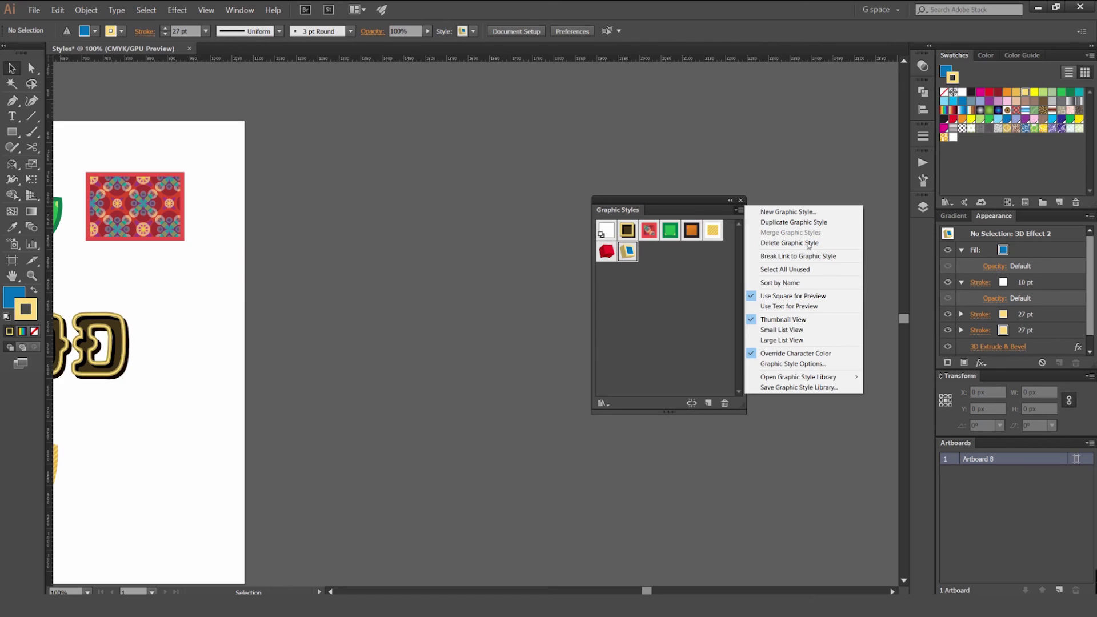
left_click(782, 388)
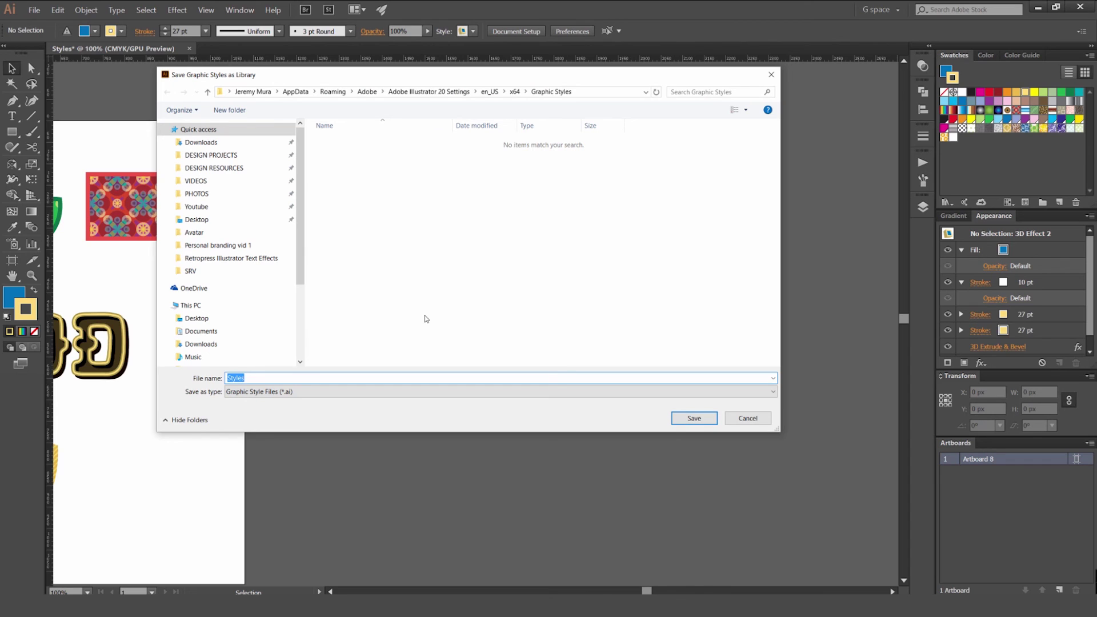
left_click(746, 419)
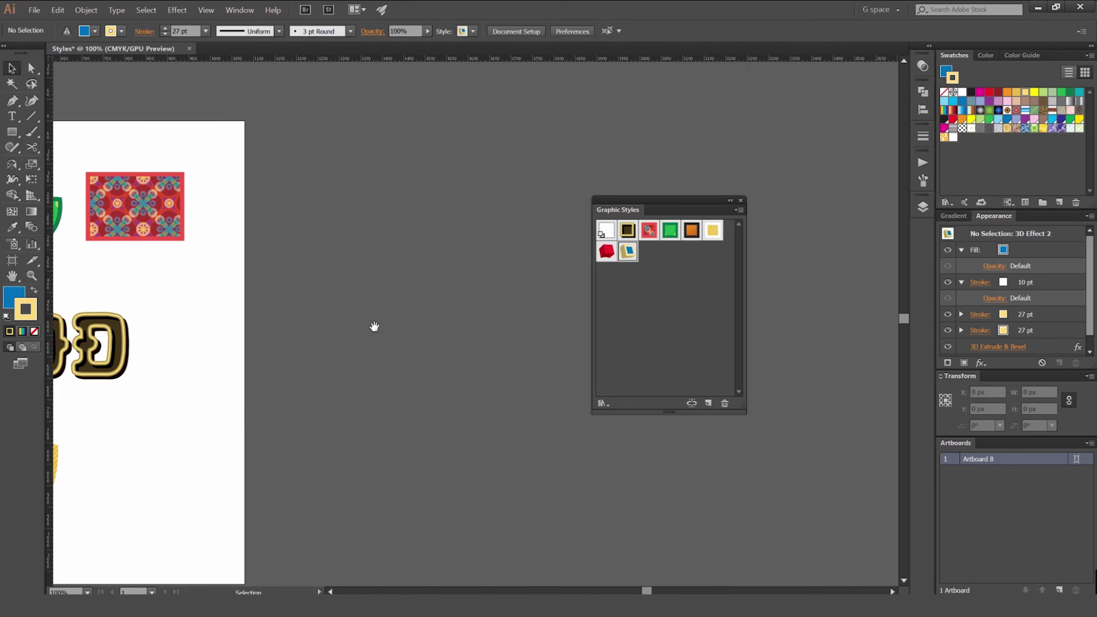
left_click_drag(482, 341, 666, 350)
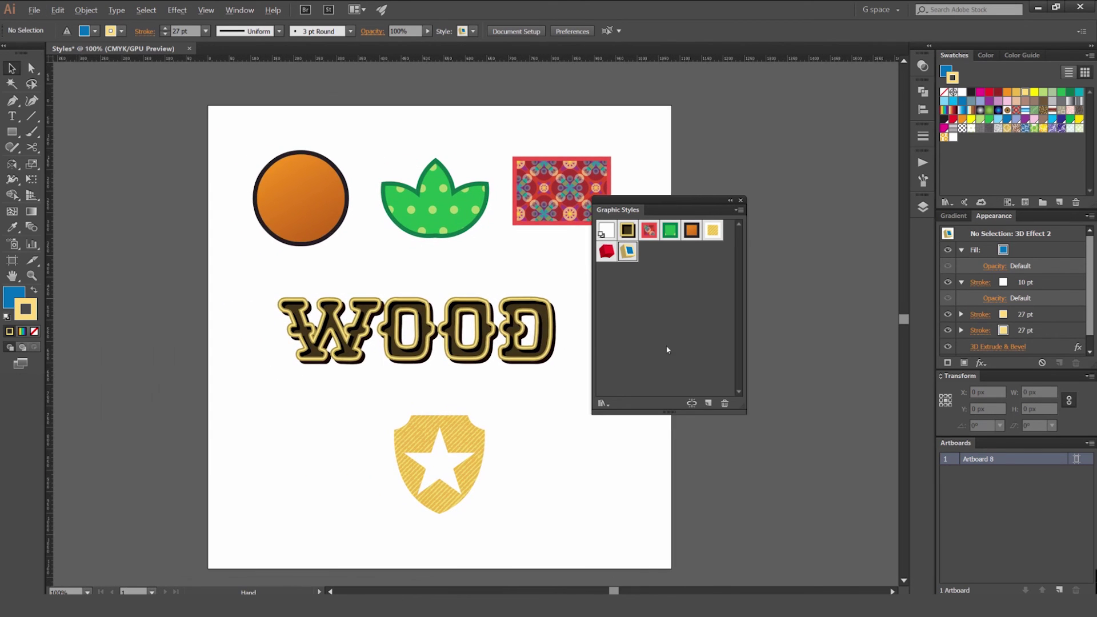
left_click_drag(645, 206, 765, 201)
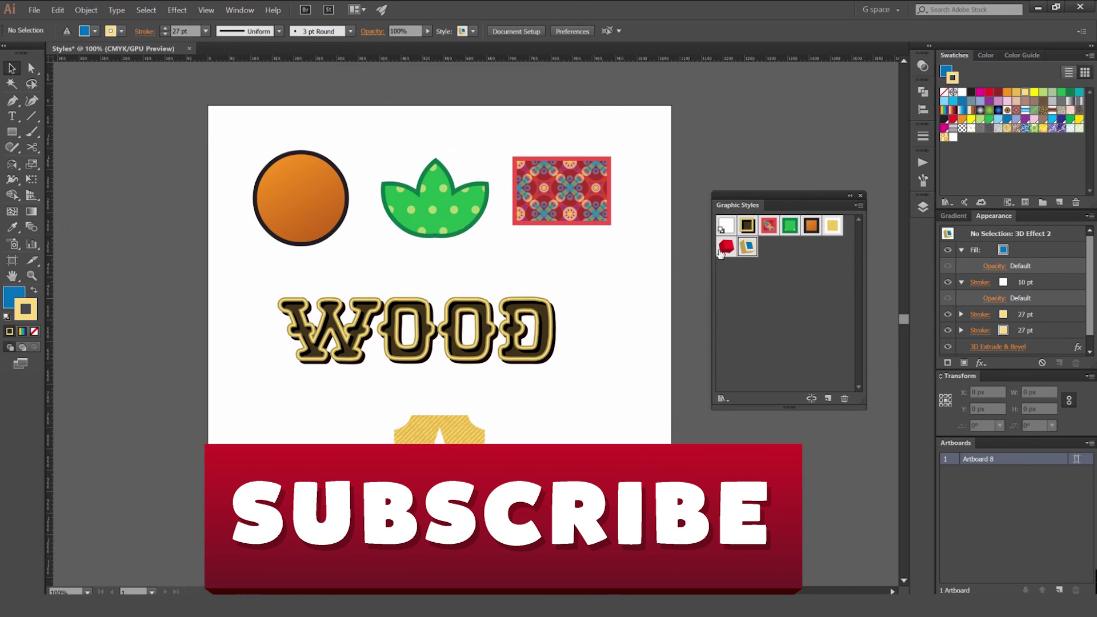
key("ctrl+minus")
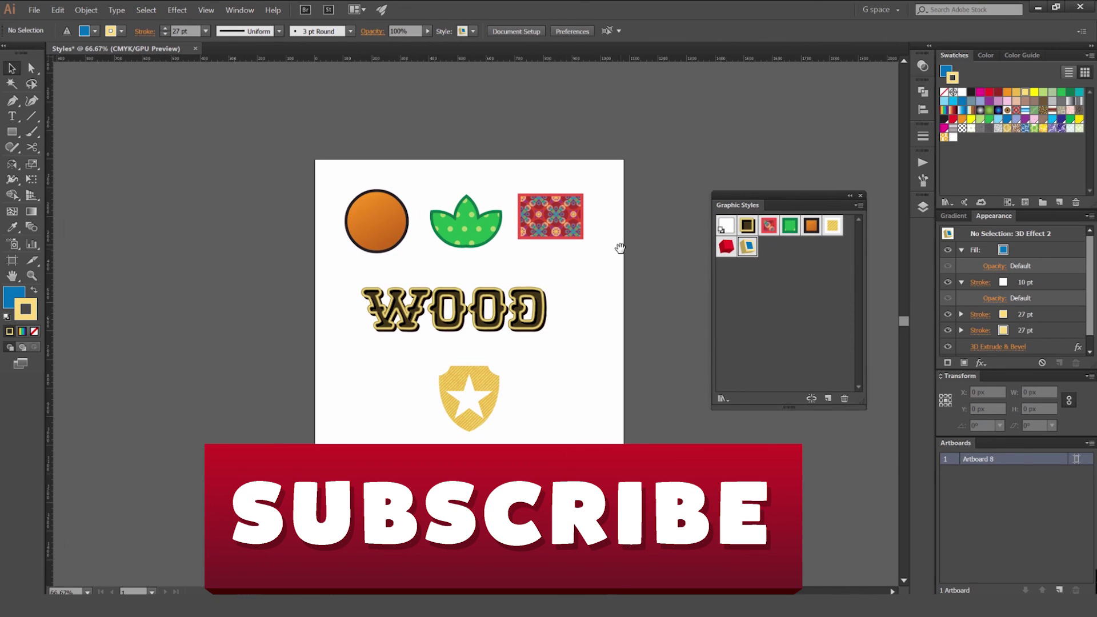